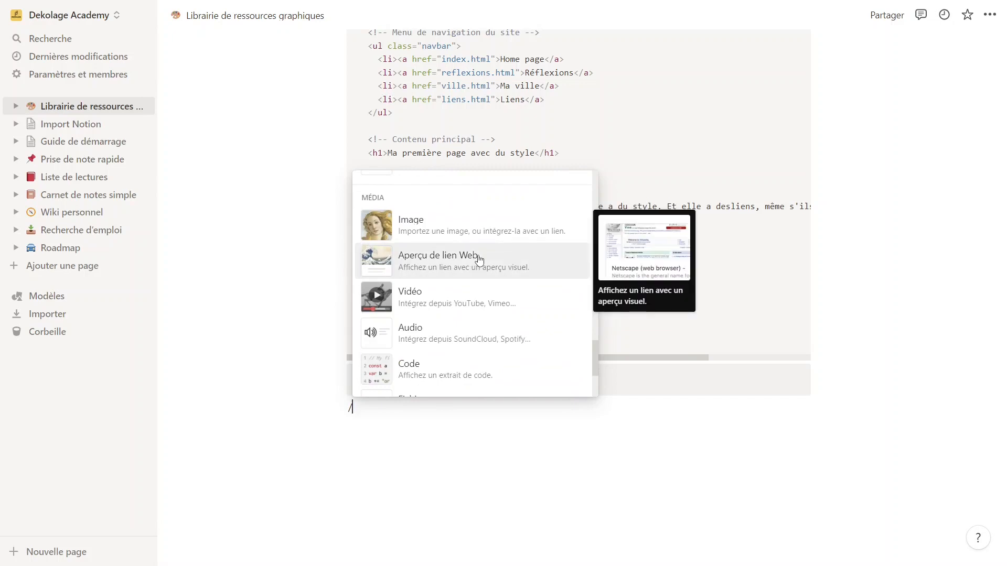
Step: Look through the media and integration blocks that can be embedded in the page, from Google Drive and Tweet to OneDrive and Amplitude
scroll(443, 262, down, 4)
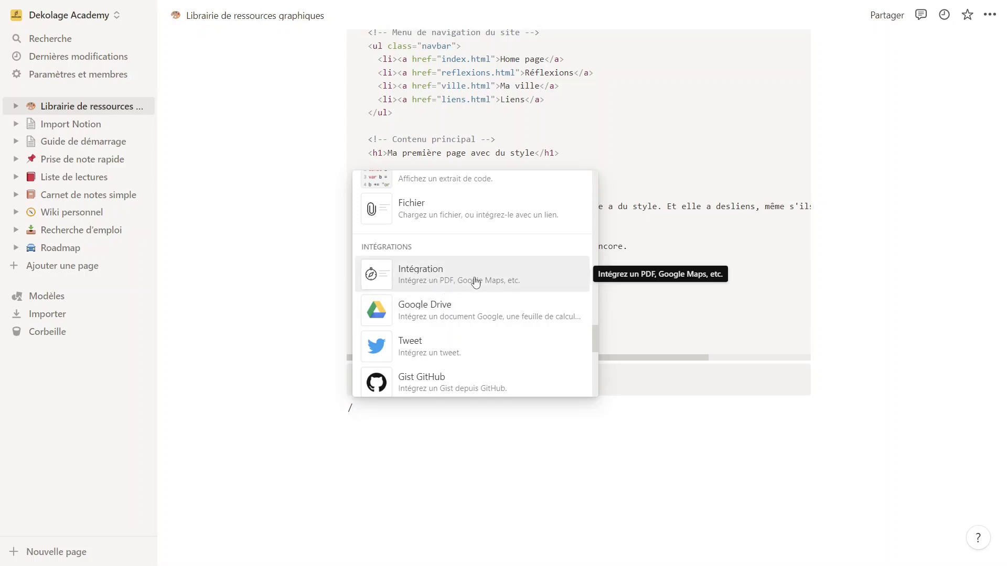
scroll(440, 263, down, 1)
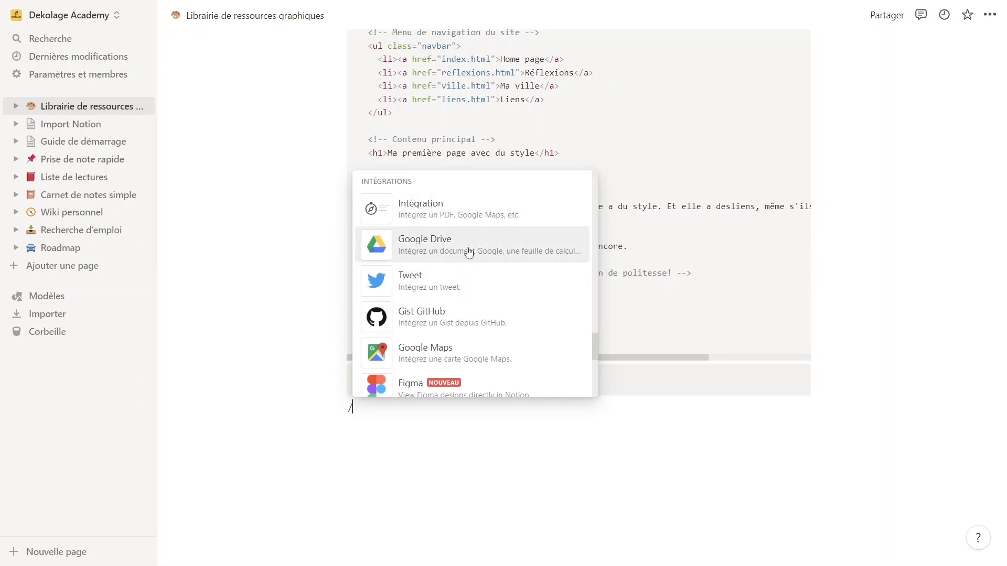
scroll(457, 240, down, 6)
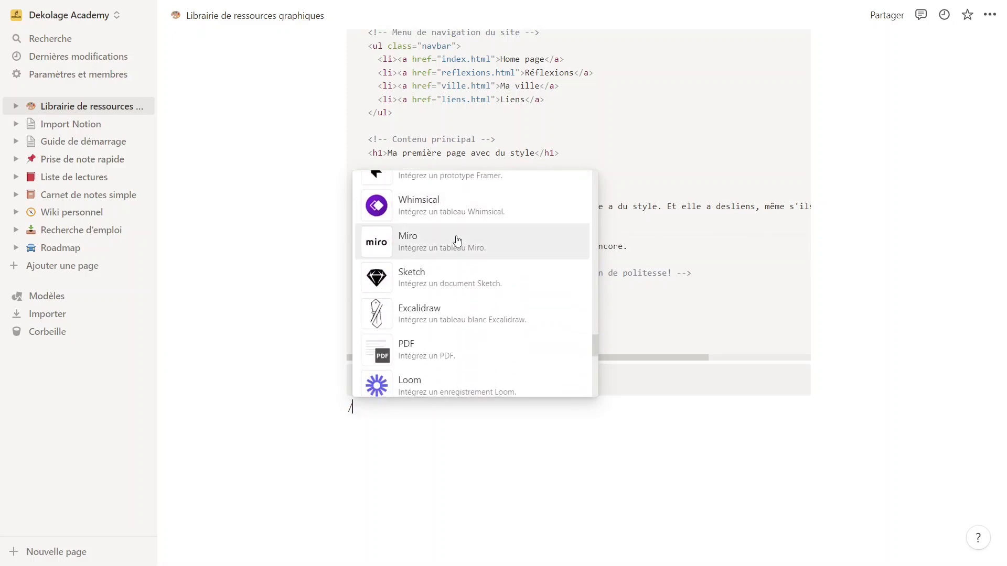
scroll(458, 240, down, 8)
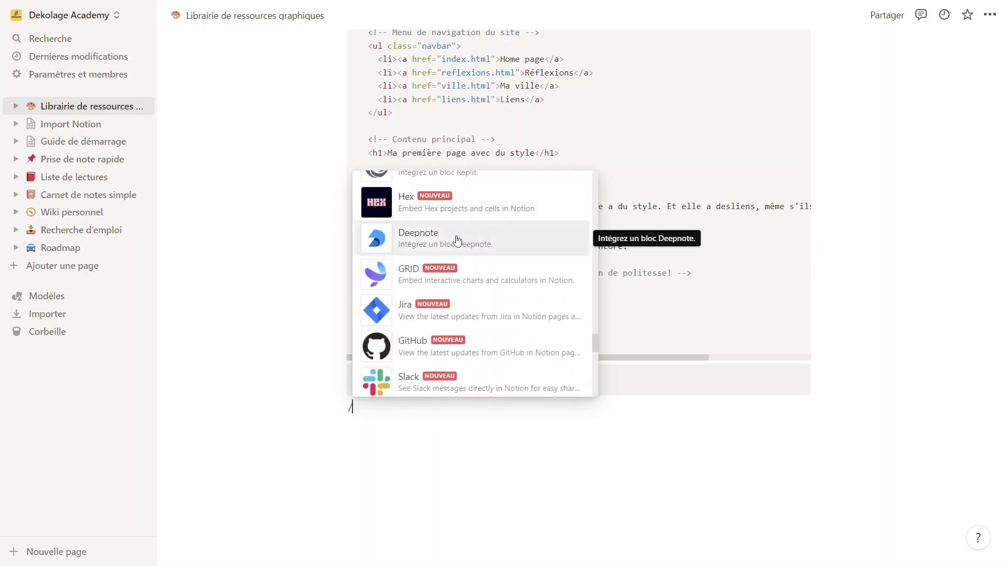
scroll(457, 240, up, 6)
scroll(457, 240, up, 10)
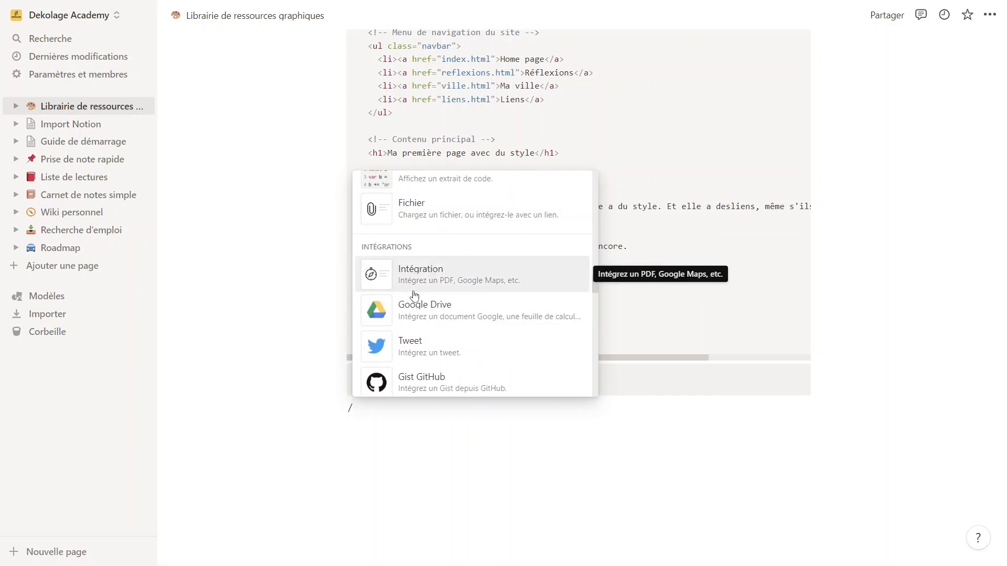
scroll(433, 274, down, 1)
scroll(434, 274, down, 2)
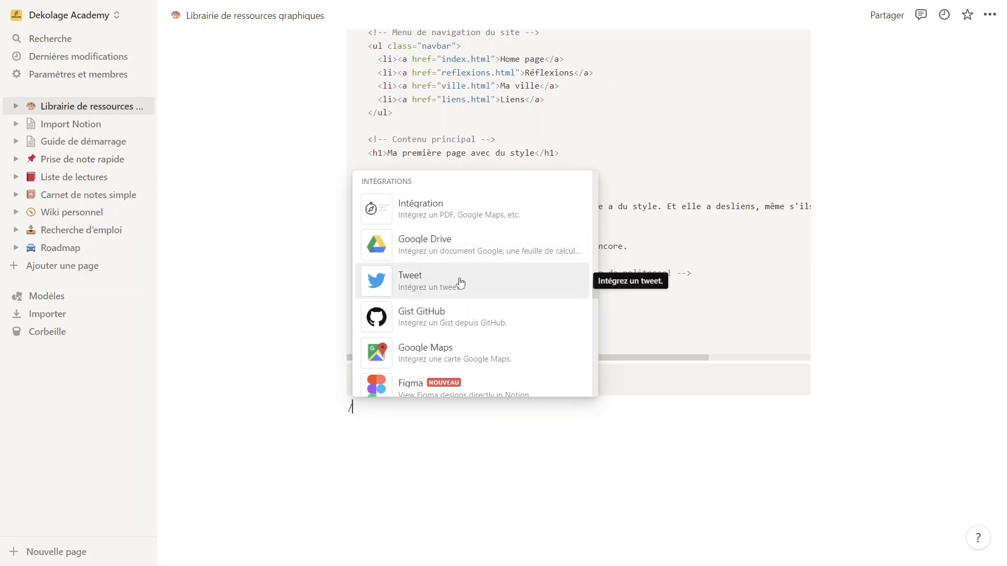
scroll(462, 265, down, 3)
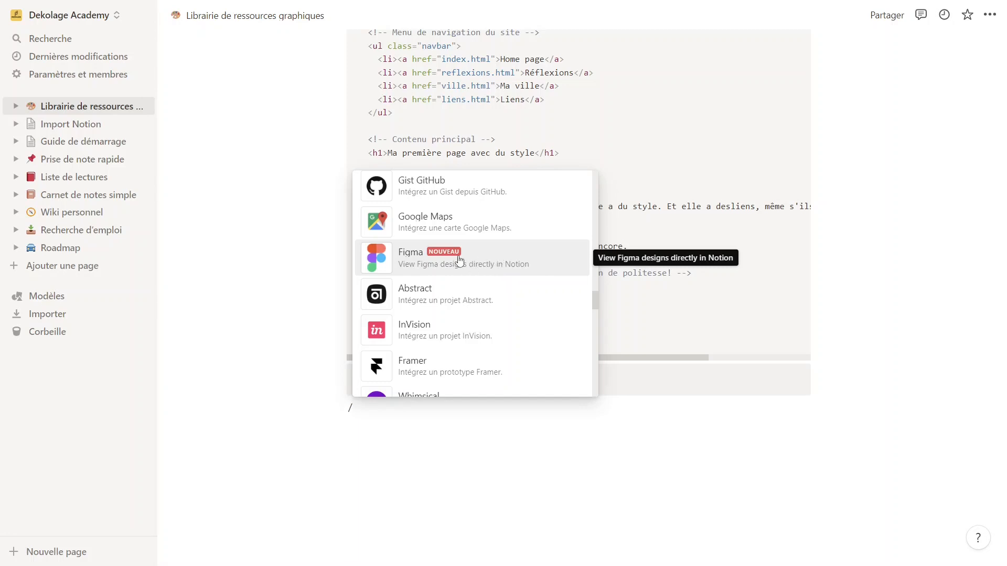
scroll(431, 310, down, 3)
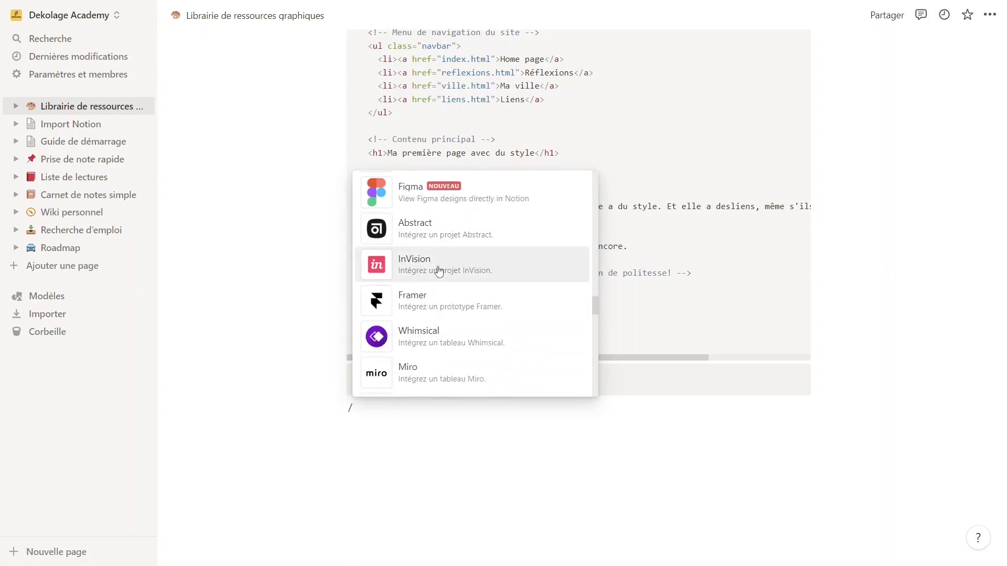
scroll(425, 342, down, 5)
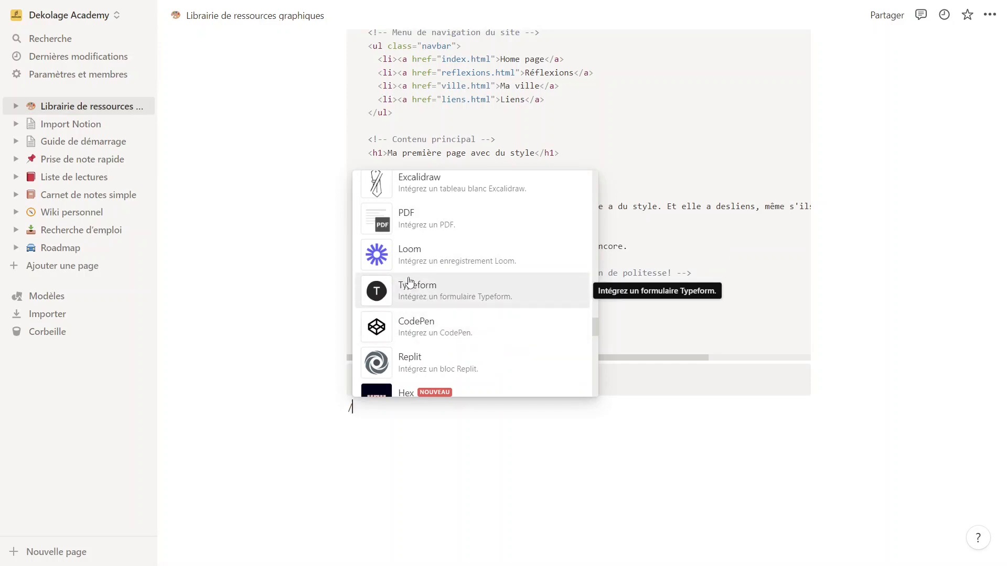
scroll(433, 285, down, 1)
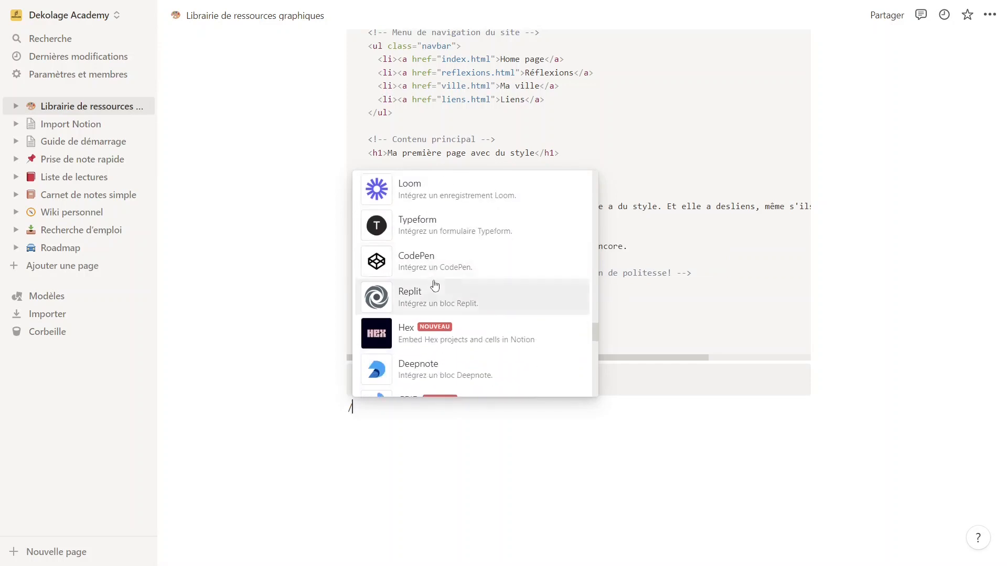
scroll(435, 285, down, 3)
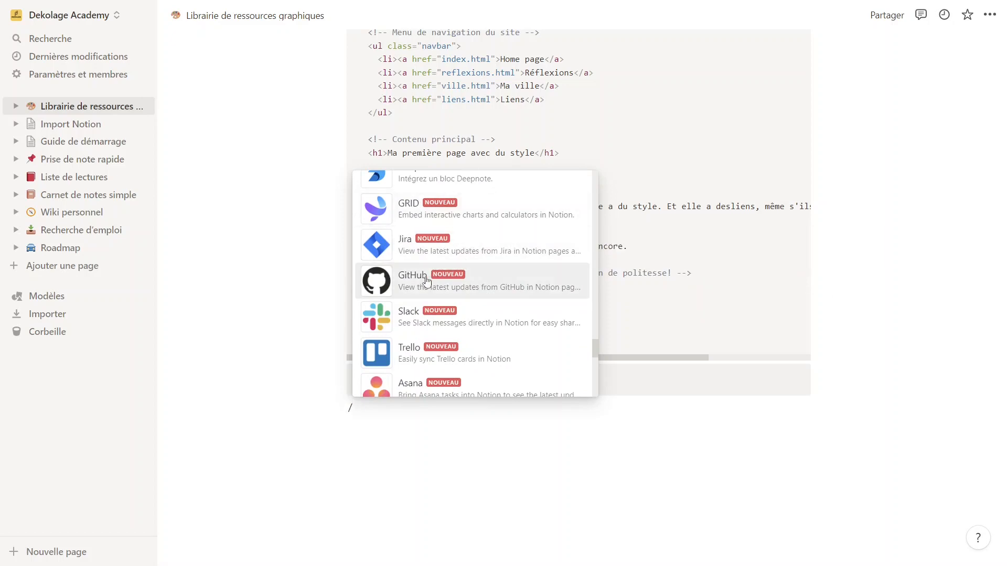
scroll(435, 315, down, 1)
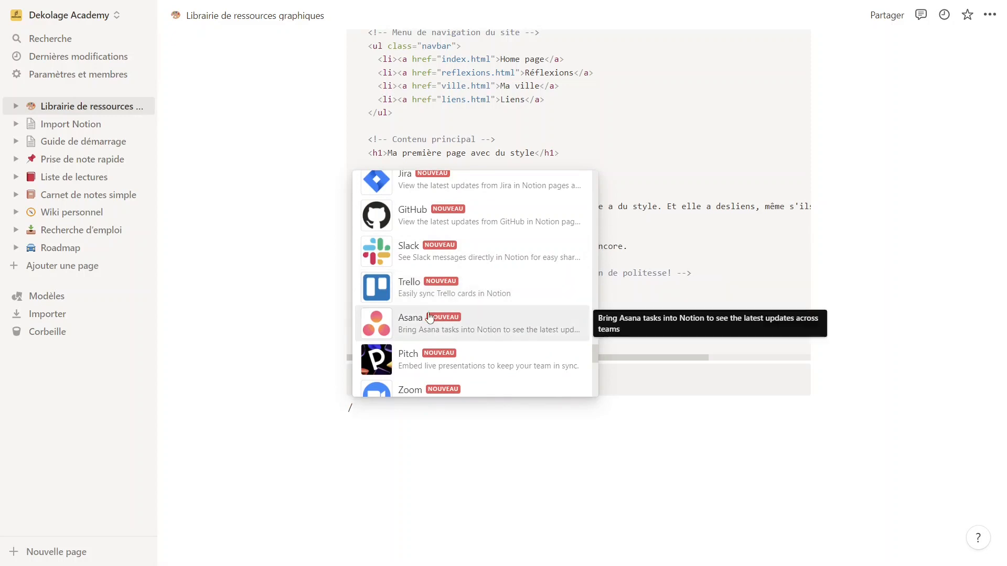
scroll(450, 311, down, 1)
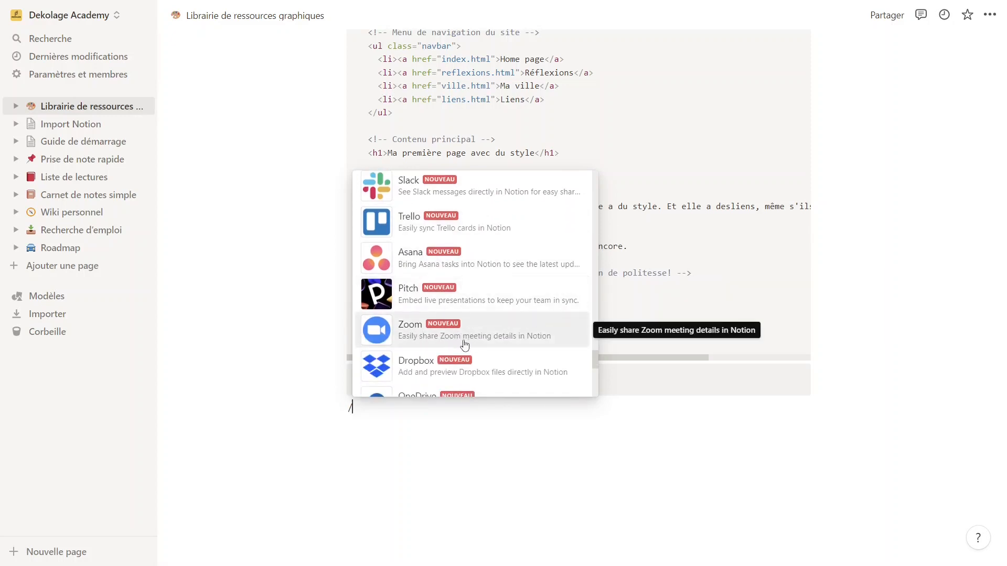
scroll(441, 329, down, 1)
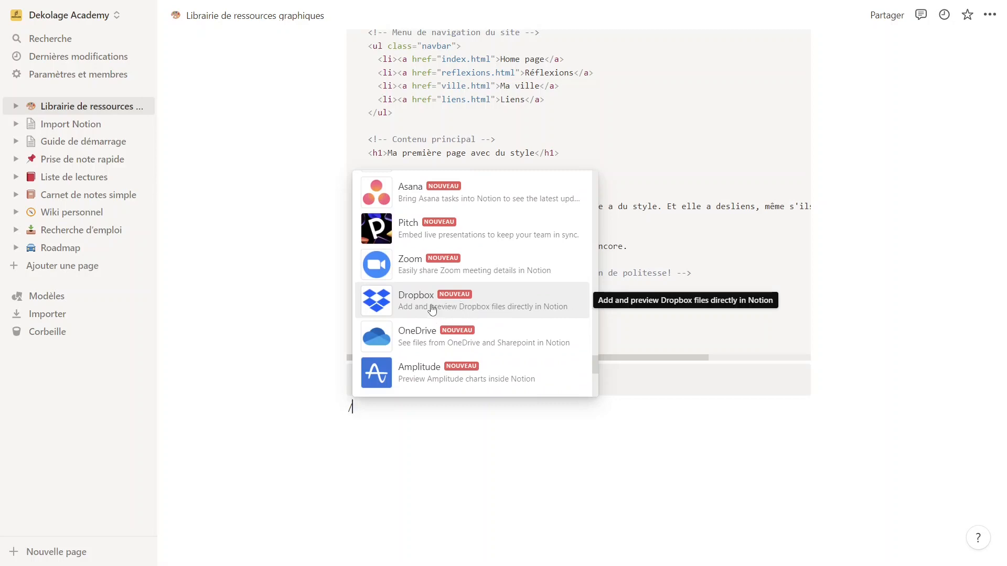
scroll(432, 293, down, 1)
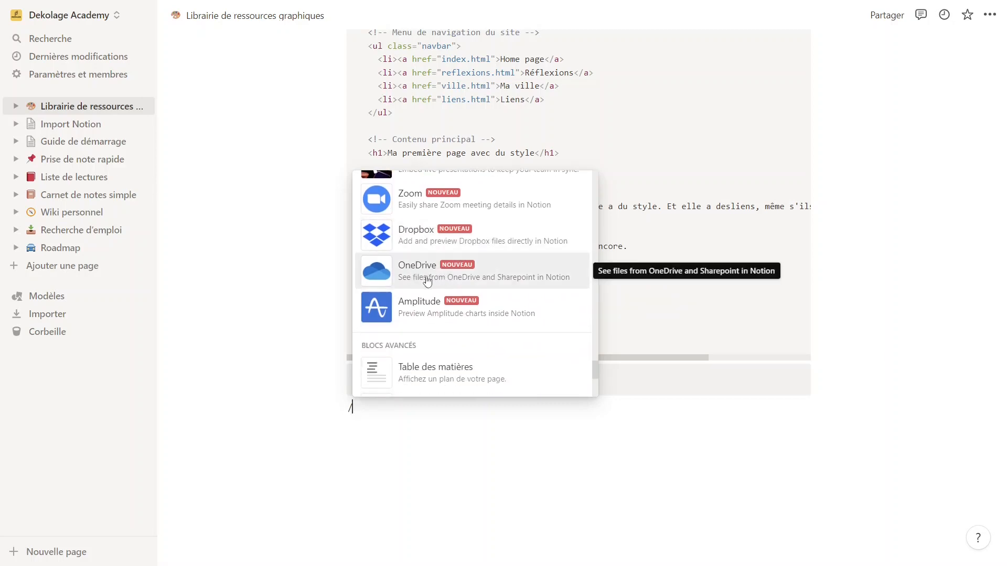
scroll(448, 283, up, 5)
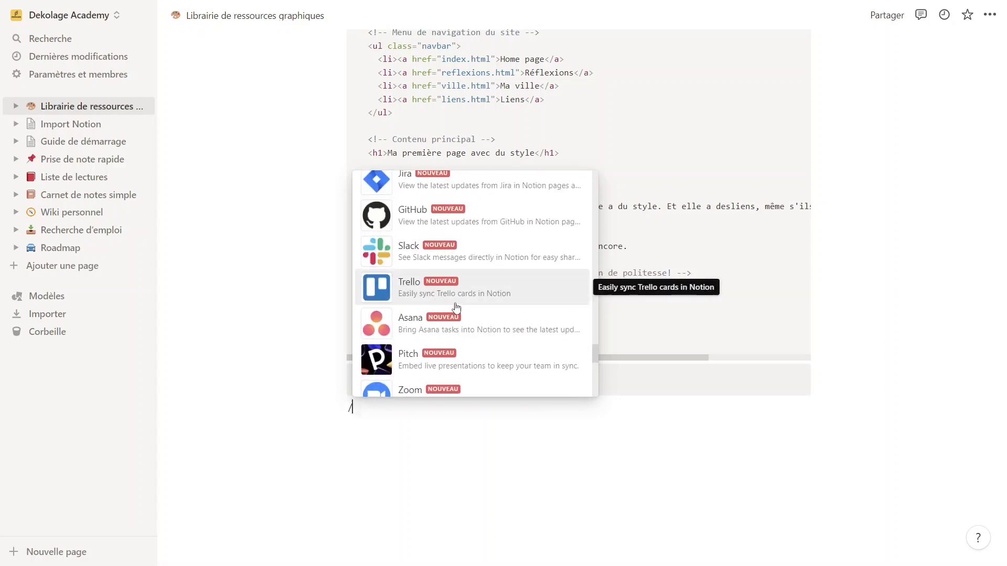
scroll(456, 305, up, 1)
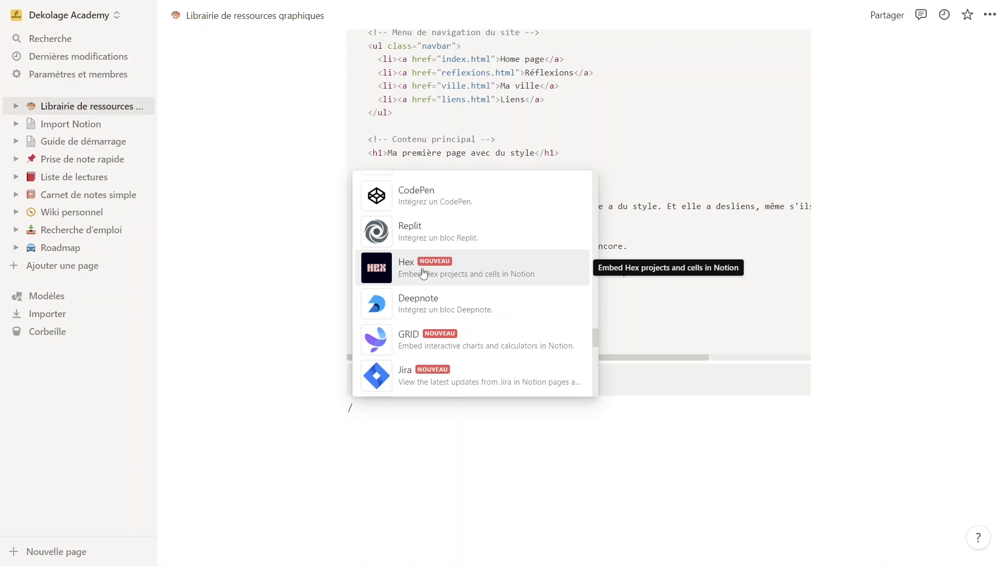
scroll(451, 274, down, 2)
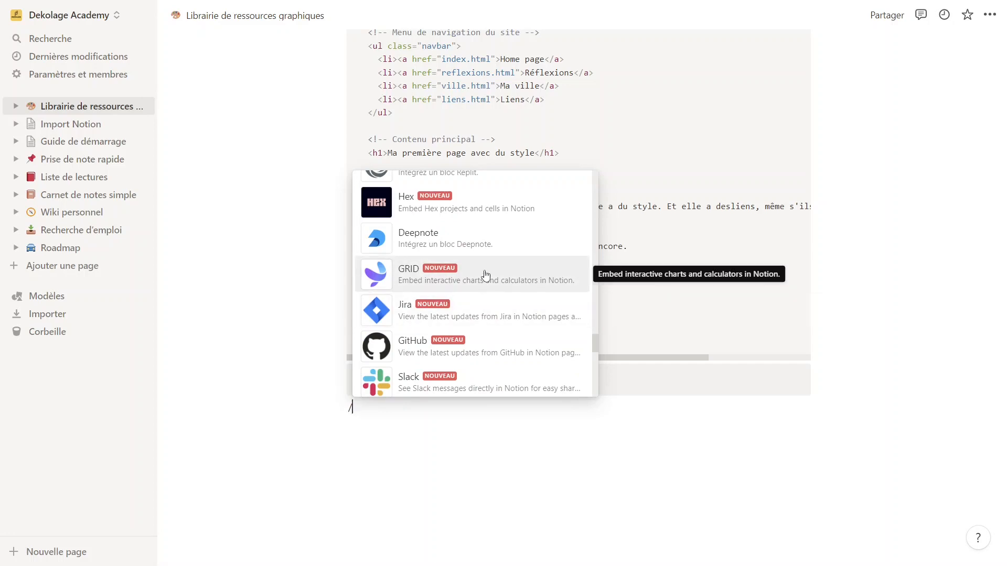
scroll(485, 275, down, 4)
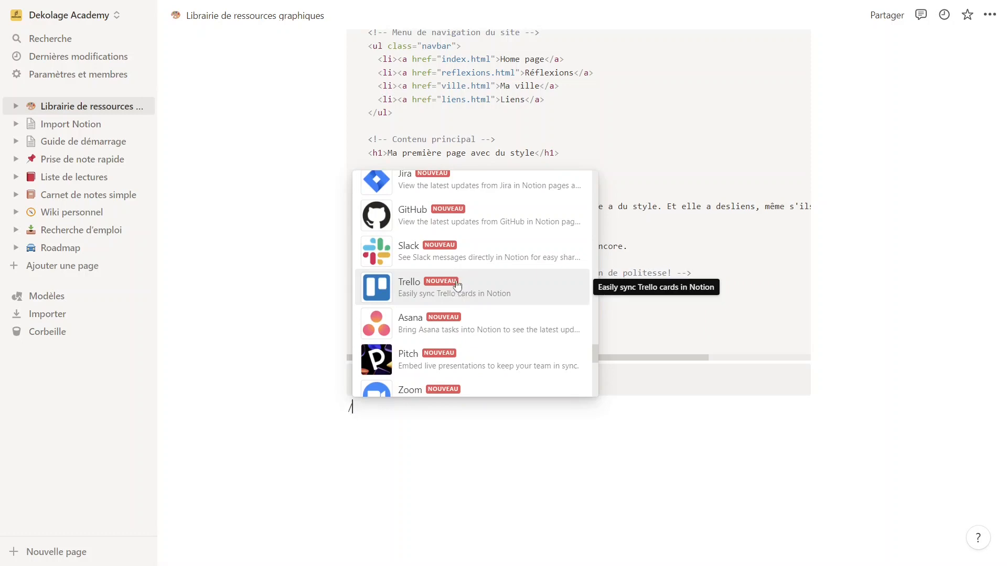
scroll(441, 254, up, 2)
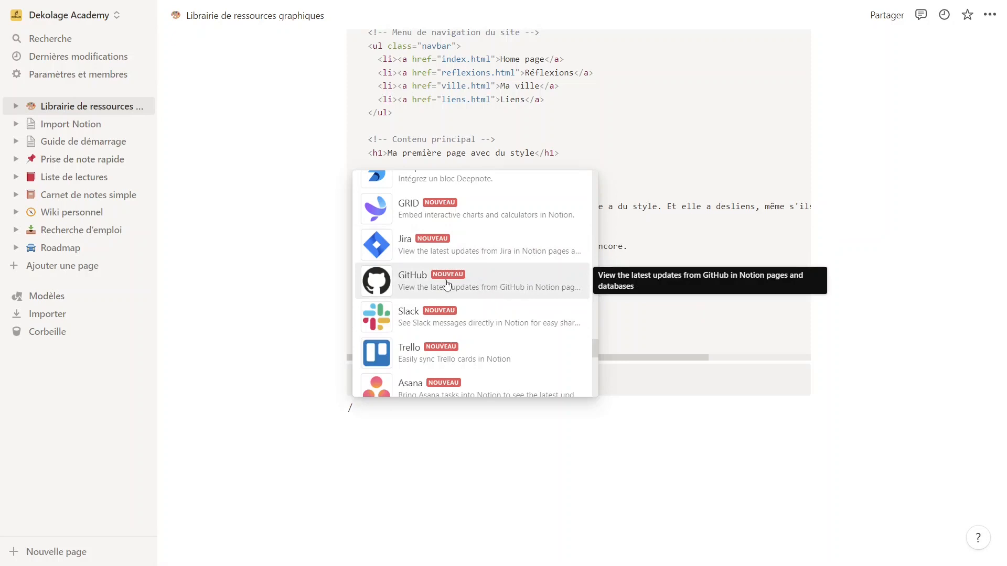
Step: Insert a Google Maps block below the empty file block and embed the copied Eiffel Tower map link in it
scroll(446, 284, up, 13)
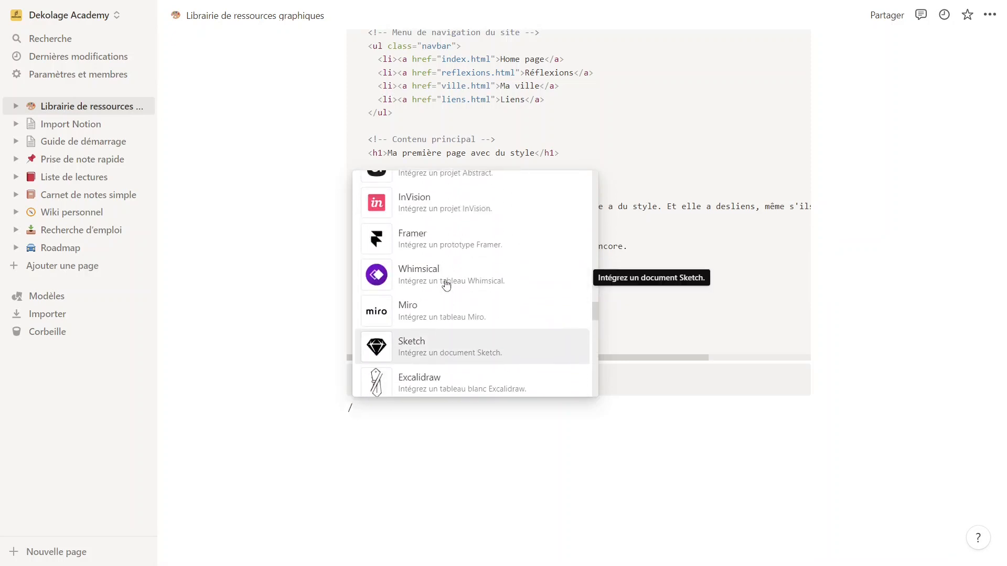
scroll(446, 284, up, 7)
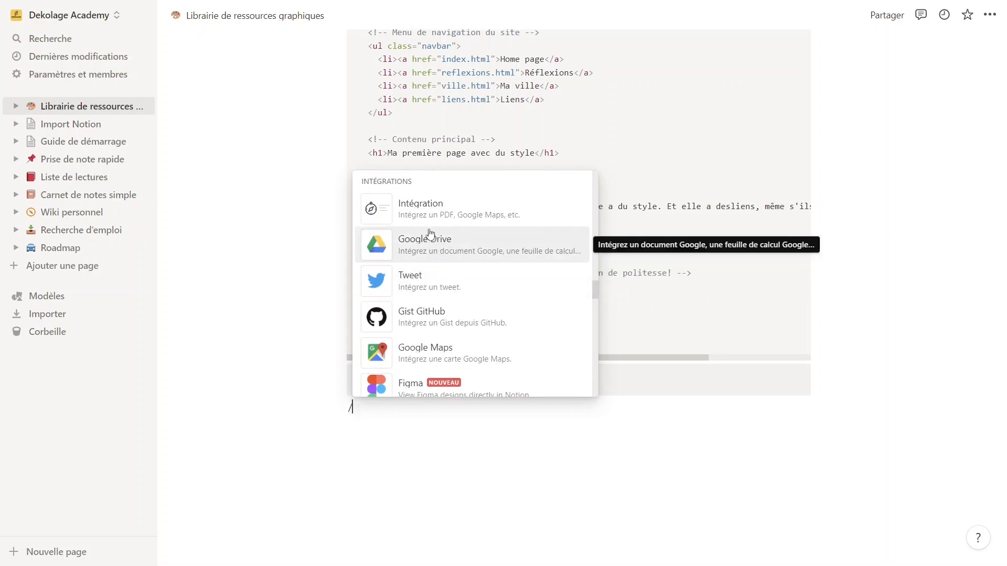
click(436, 348)
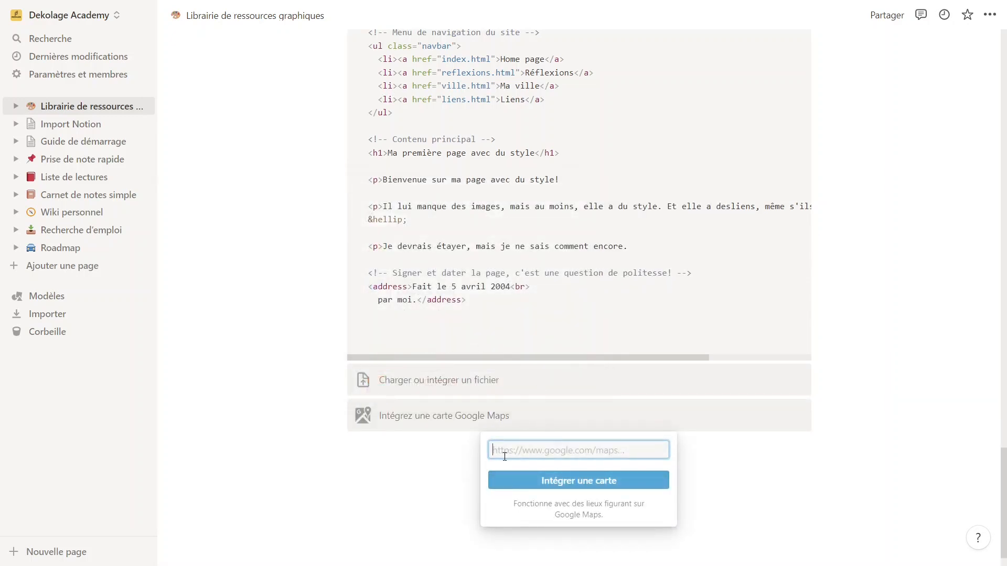
key(alt+Tab)
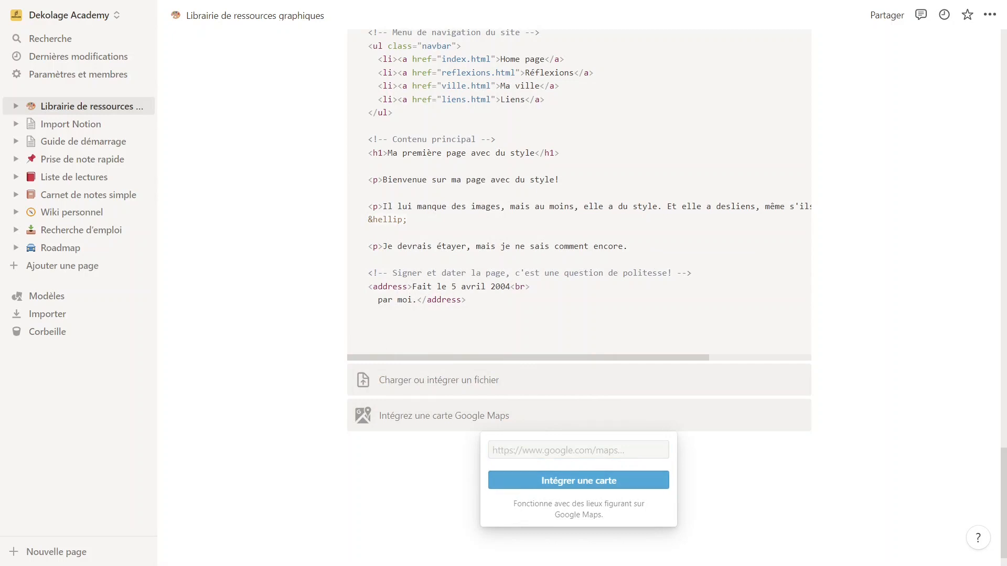
click(527, 447)
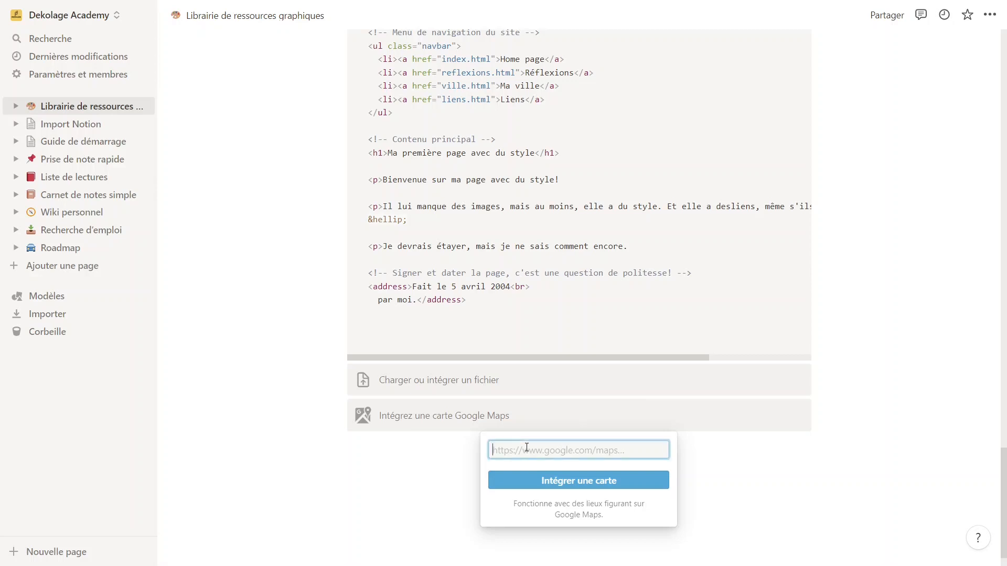
key(ctrl+v)
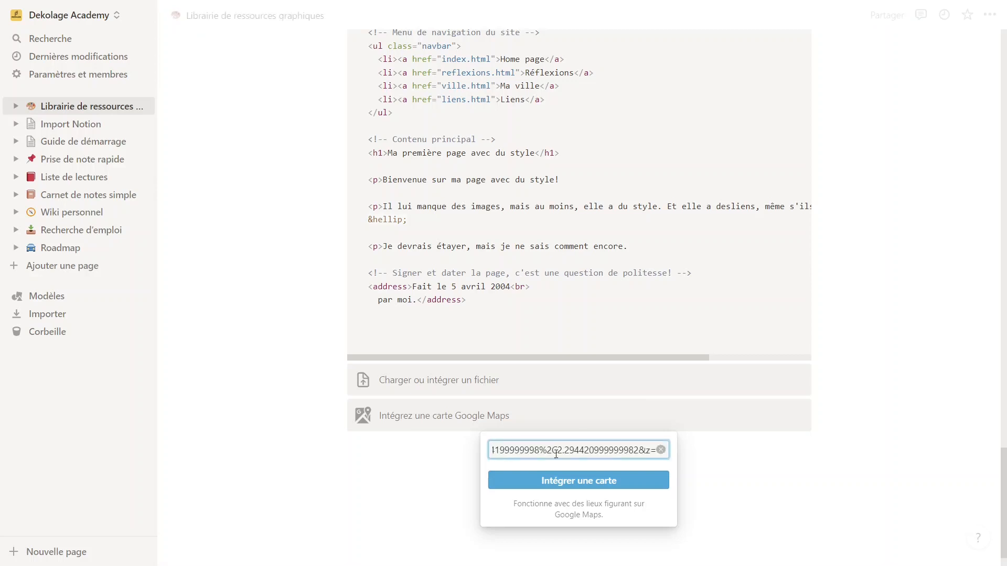
click(591, 487)
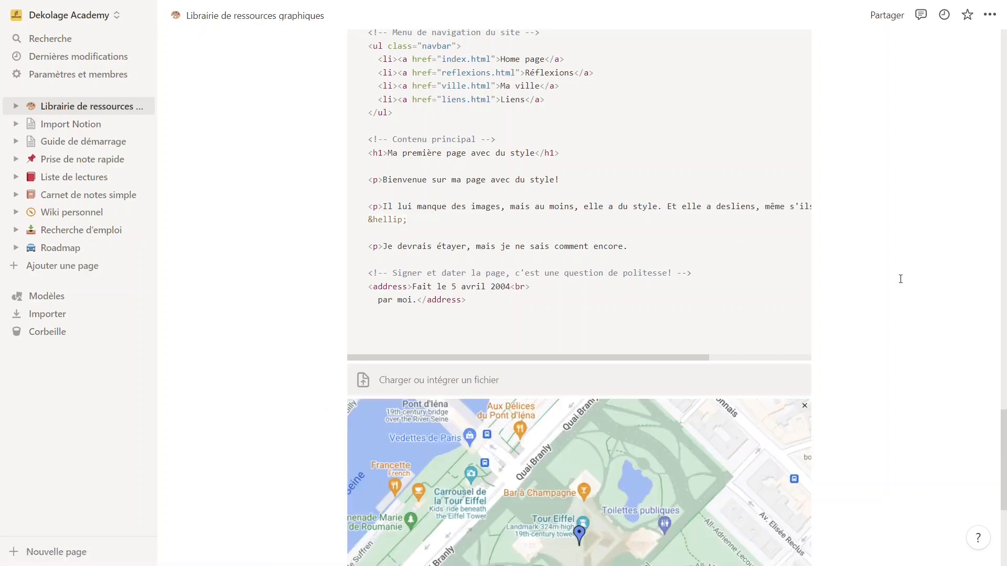
Step: Explore the embedded Eiffel Tower map around the Seine and the tower at different zoom levels
scroll(899, 279, down, 4)
scroll(908, 302, down, 1)
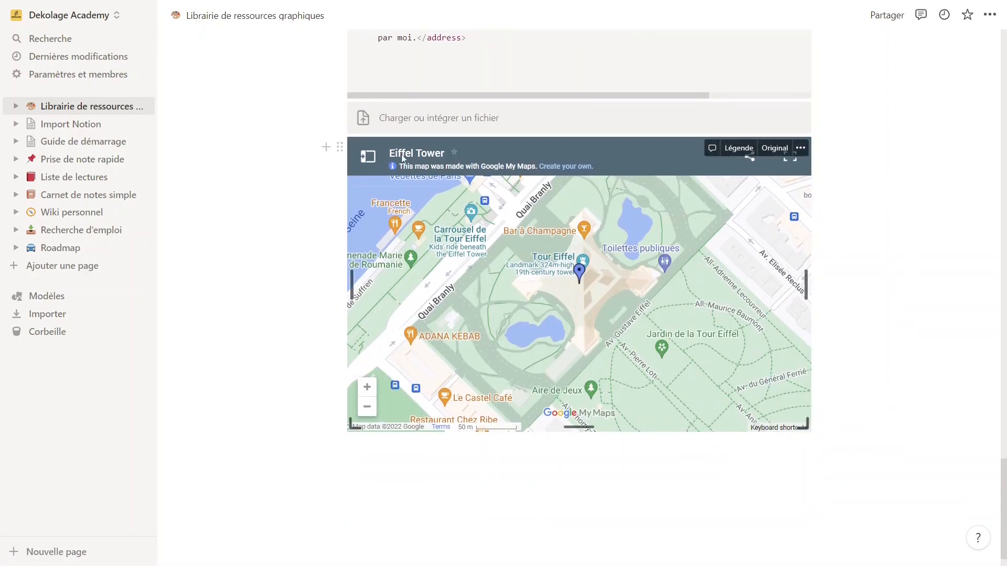
drag(641, 275, 682, 252)
drag(500, 279, 553, 306)
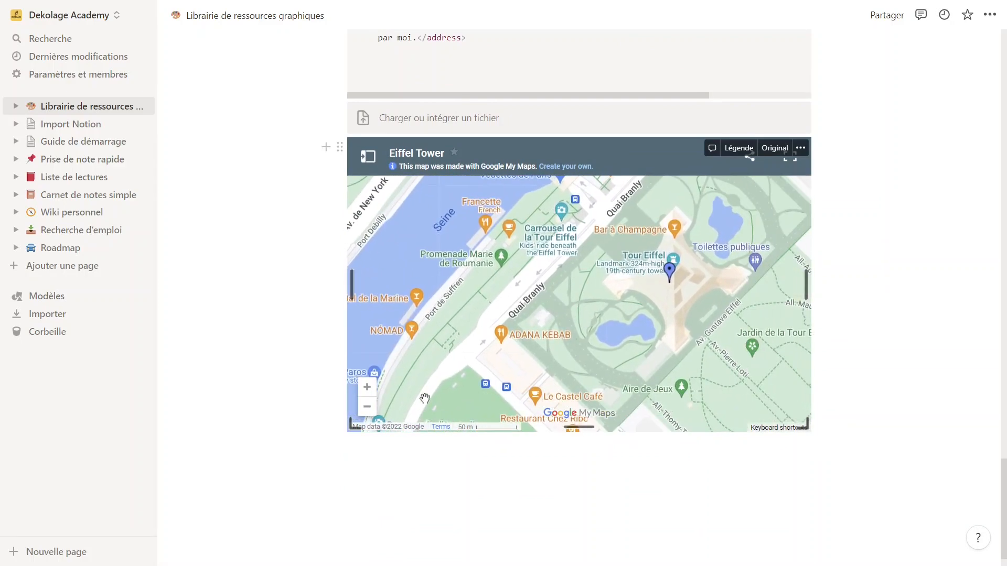
click(371, 412)
click(369, 389)
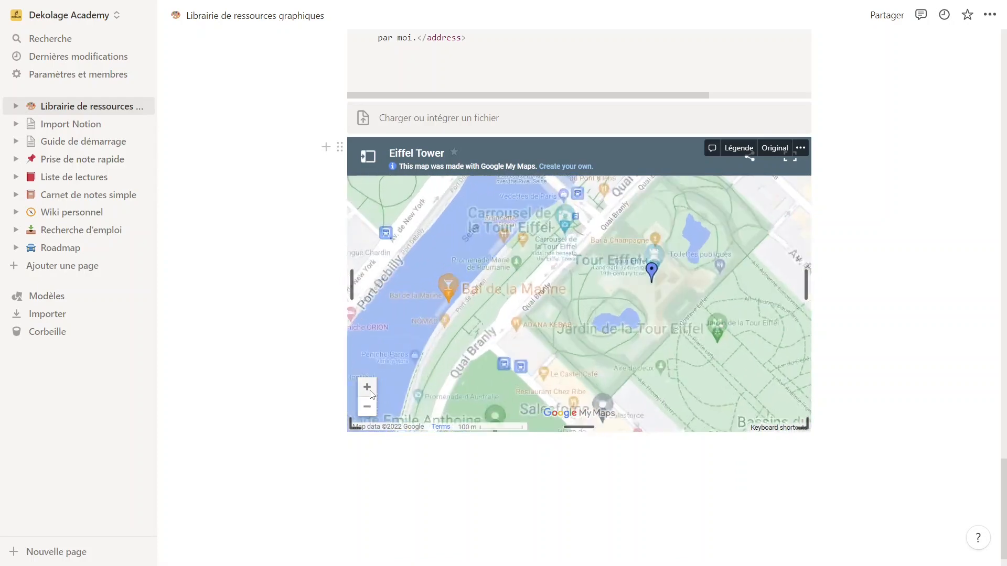
click(368, 389)
drag(715, 276, 505, 290)
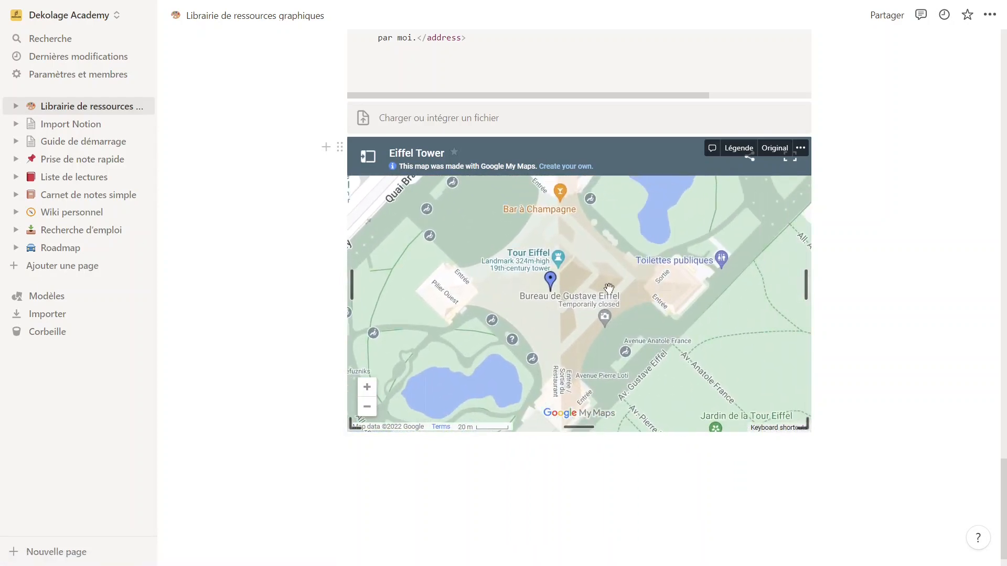
drag(663, 318, 529, 370)
drag(611, 306, 680, 249)
drag(489, 278, 635, 282)
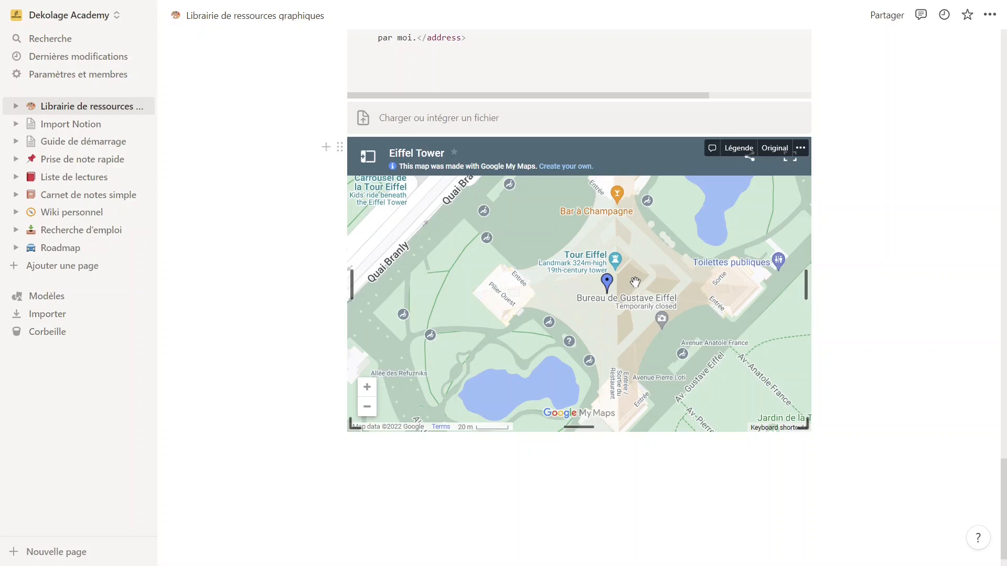
Step: Insert a Figma block below the embedded Eiffel Tower map
click(364, 458)
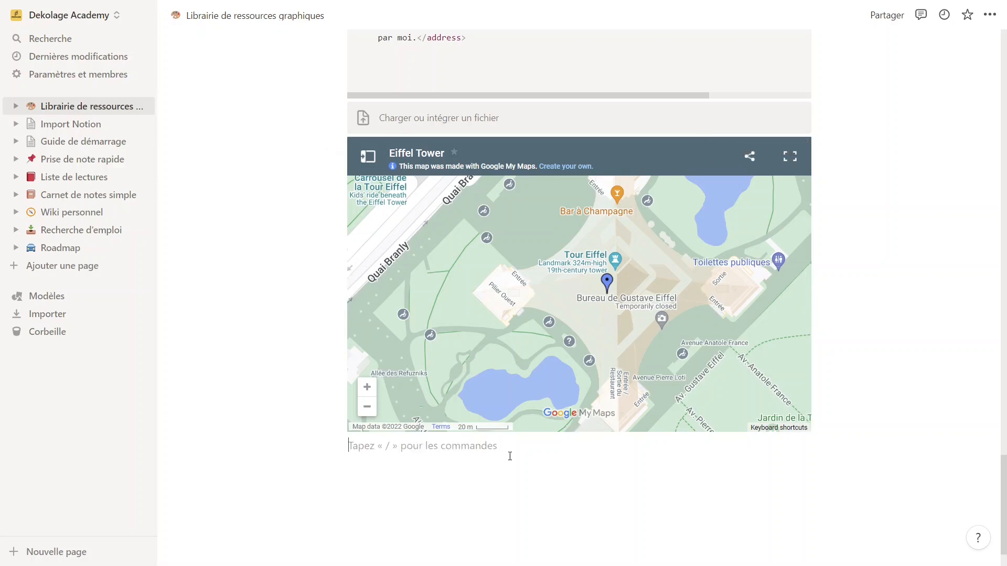
text(/)
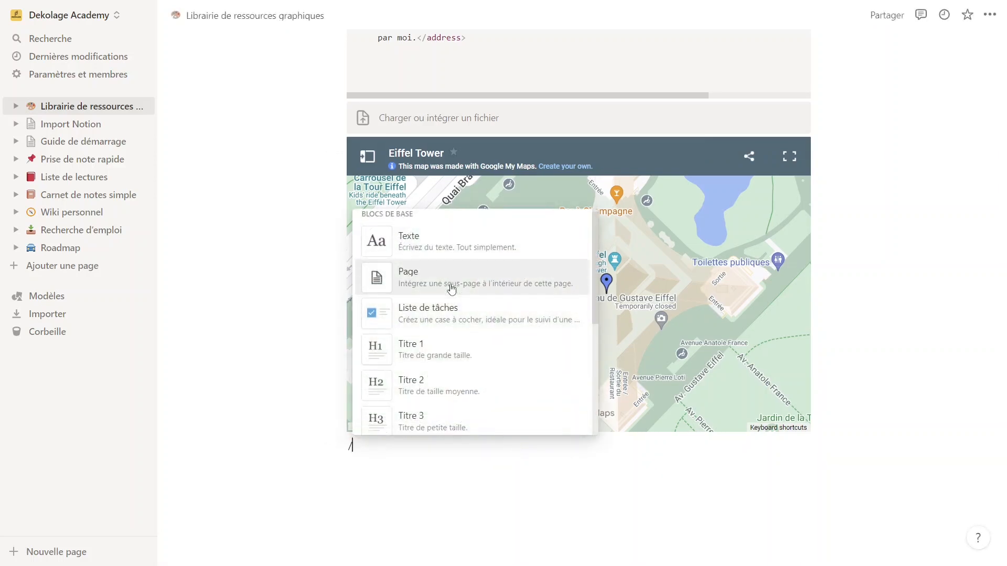
scroll(451, 289, down, 2)
scroll(451, 289, down, 12)
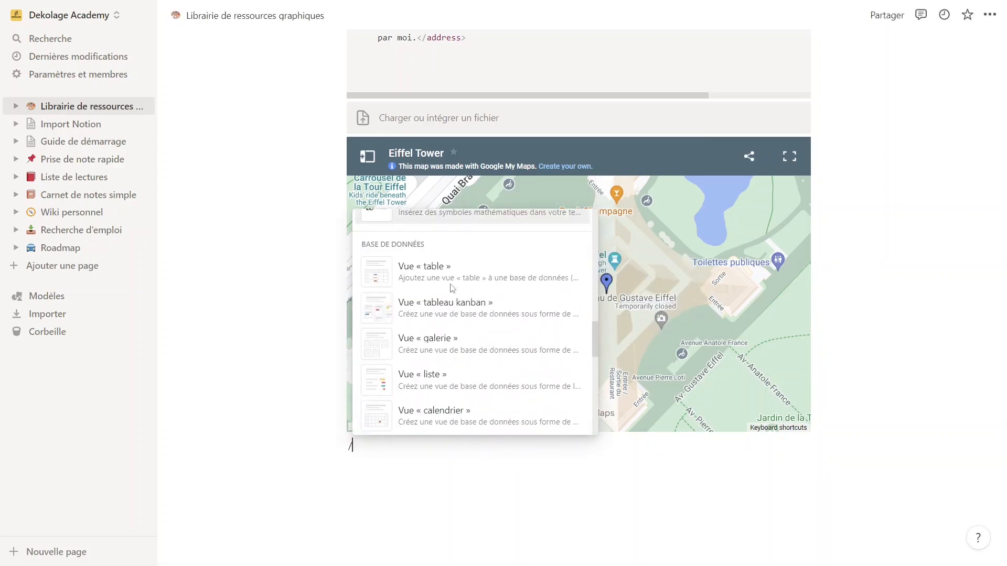
scroll(451, 288, down, 8)
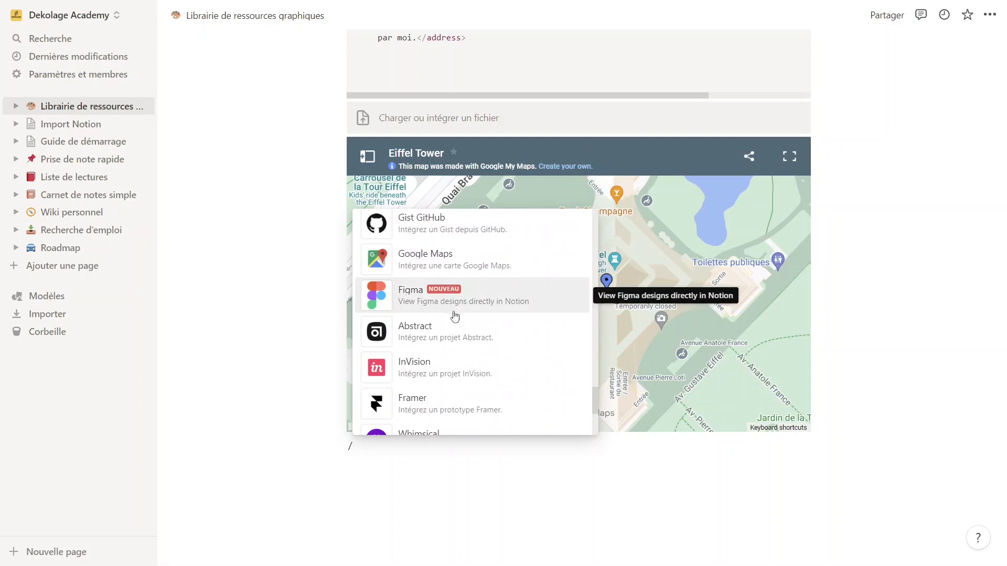
scroll(467, 315, up, 3)
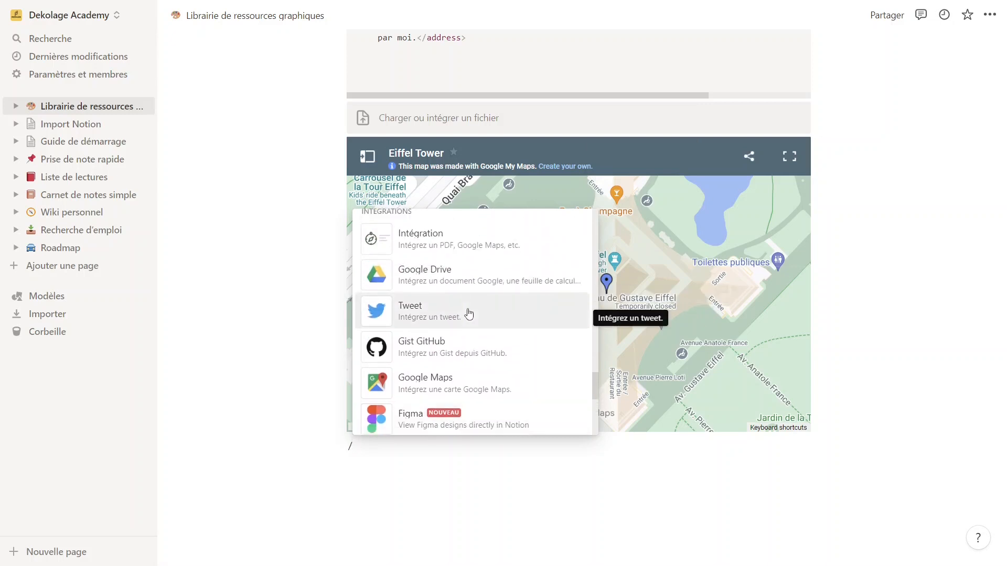
scroll(430, 335, down, 3)
click(439, 296)
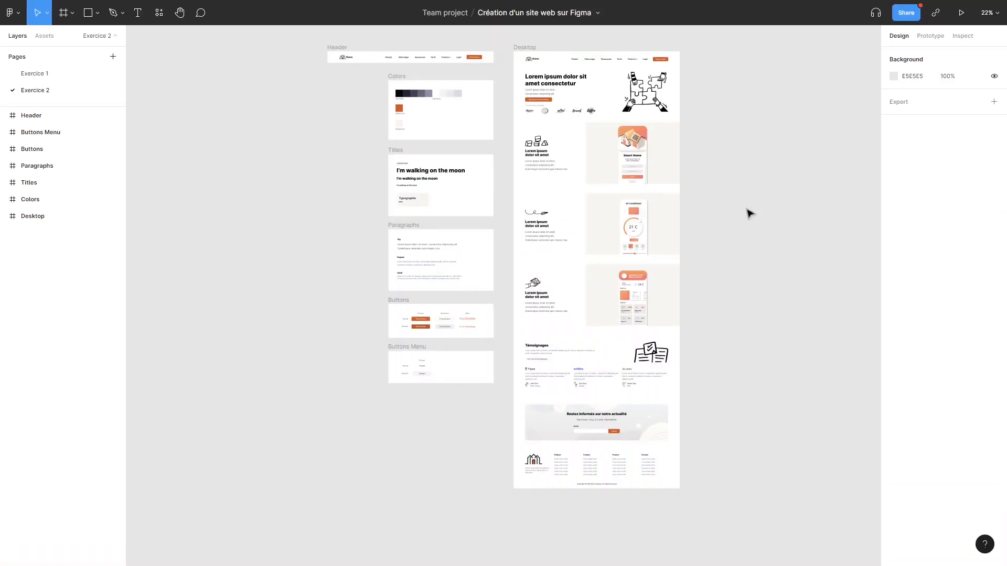
Step: Switch to Figma and examine the Desktop page design and style frames of the file Création d'un site web sur Figma
drag(779, 144, 706, 178)
scroll(367, 170, up, 2)
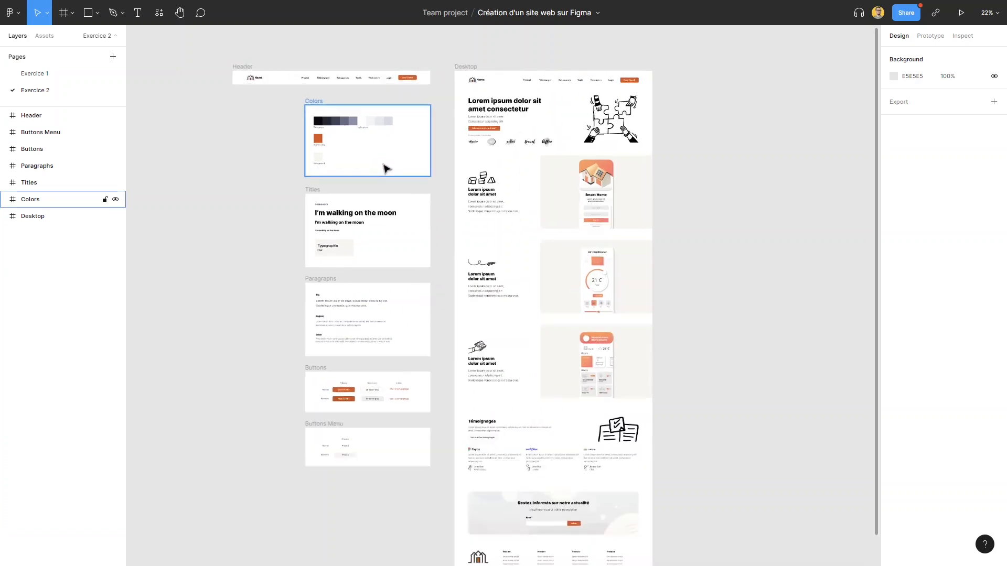
scroll(399, 166, up, 5)
scroll(463, 173, down, 3)
drag(565, 156, 379, 232)
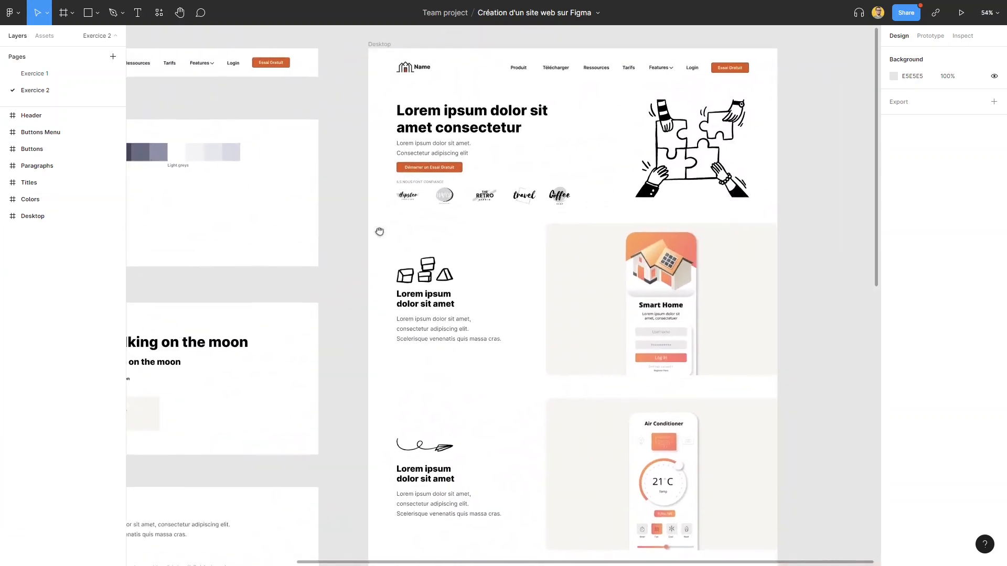
drag(668, 157, 510, 197)
drag(441, 215, 449, 149)
scroll(511, 216, down, 1)
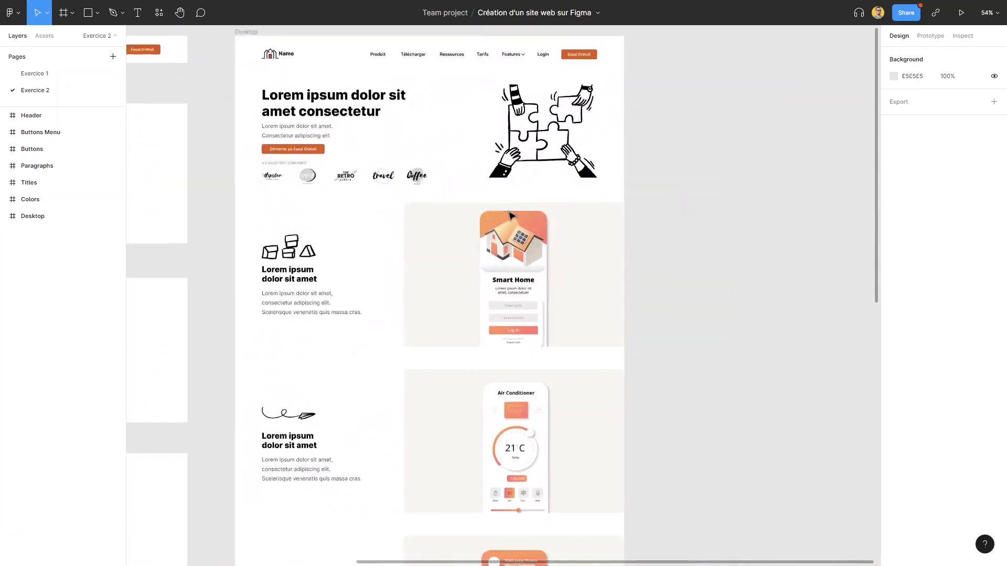
scroll(512, 216, down, 2)
scroll(674, 125, down, 6)
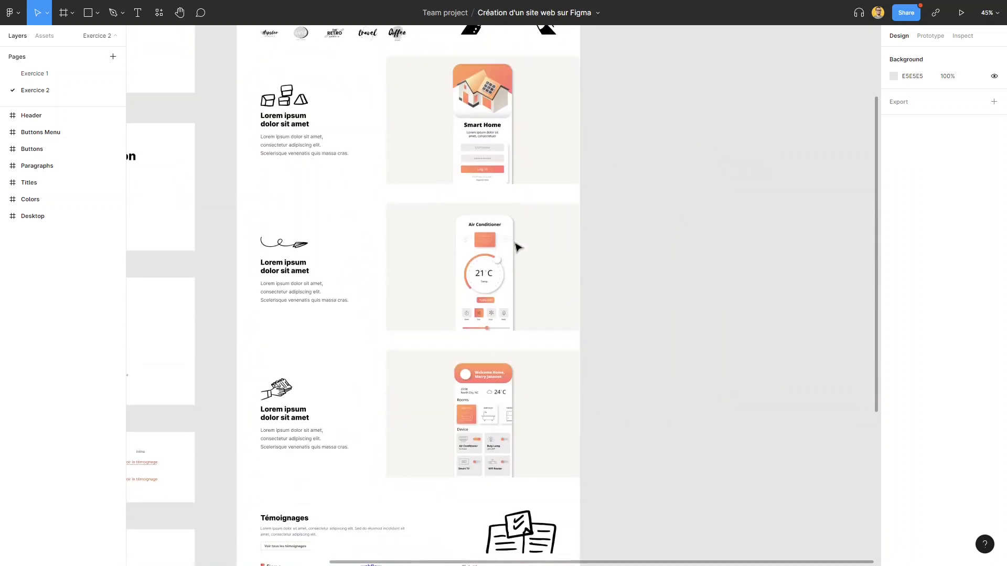
scroll(518, 248, down, 8)
scroll(518, 247, up, 7)
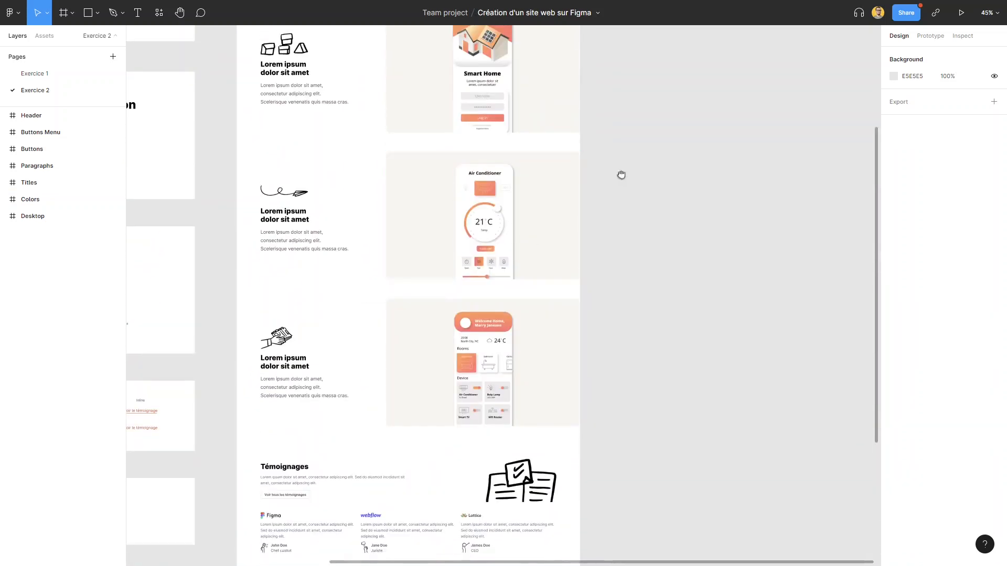
drag(621, 175, 663, 193)
scroll(605, 184, down, 1)
drag(688, 134, 775, 238)
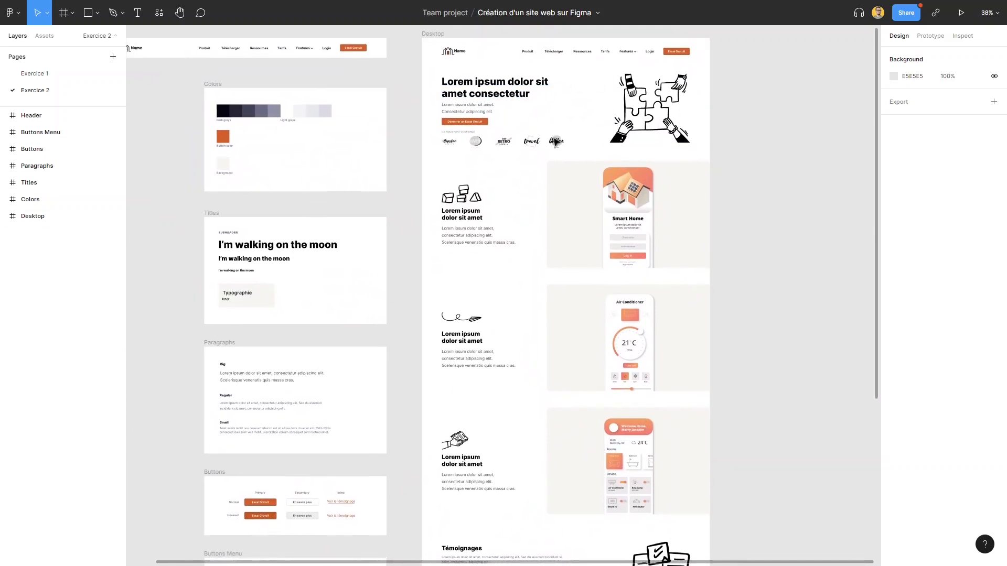
drag(797, 200, 737, 233)
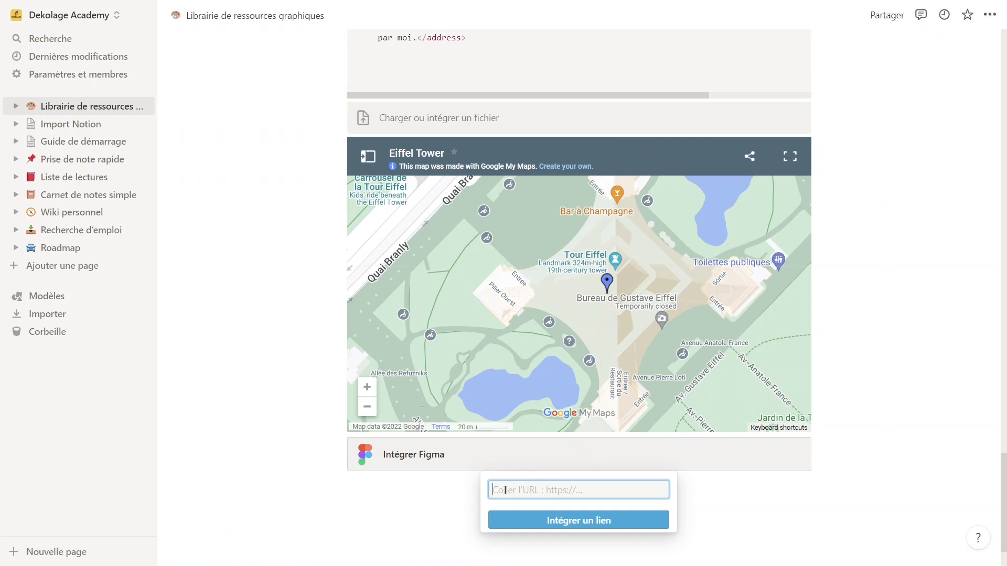
Step: Back in Notion, embed the copied Figma file link in the Figma block and view its preview down to the end
key(ctrl+v)
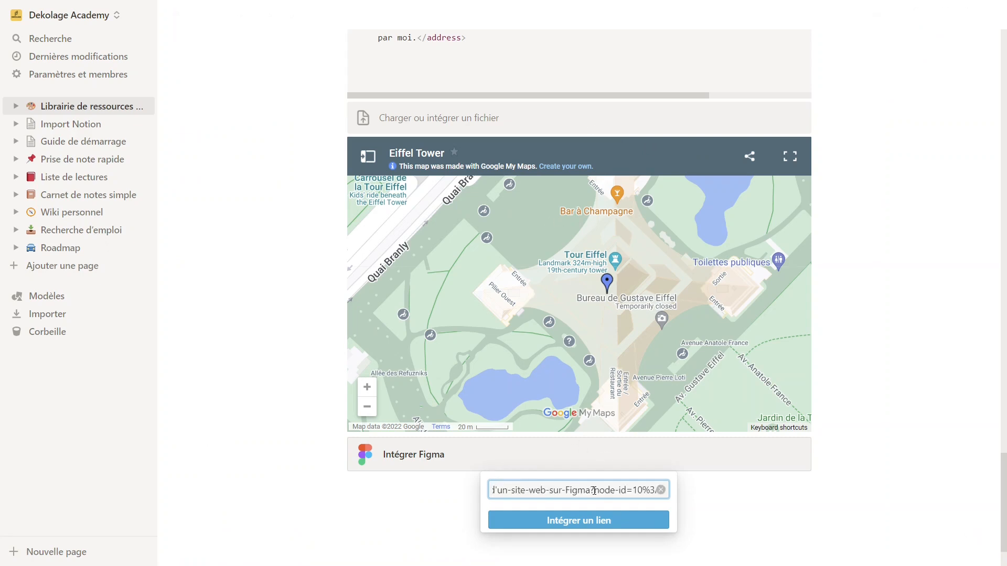
click(573, 520)
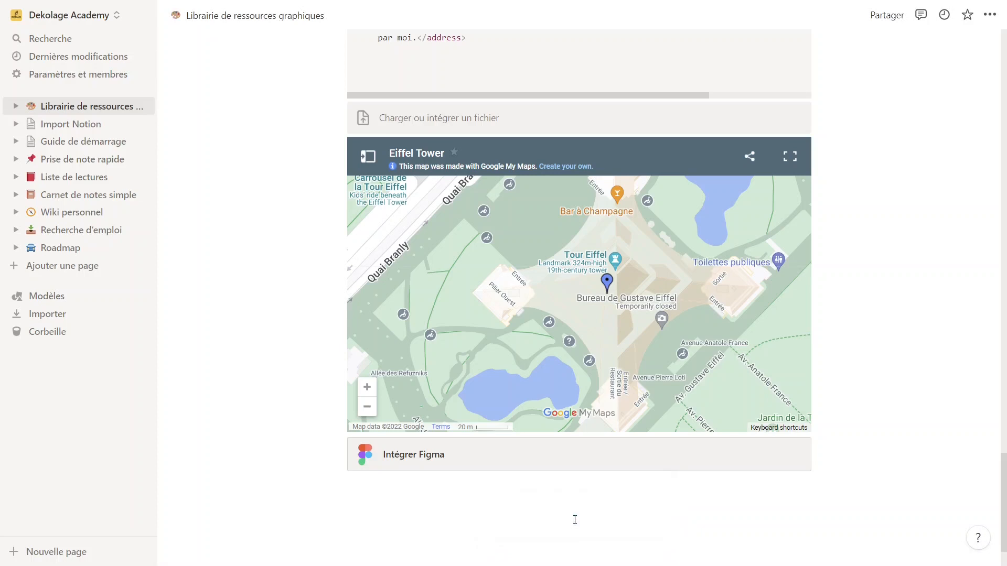
scroll(841, 268, down, 3)
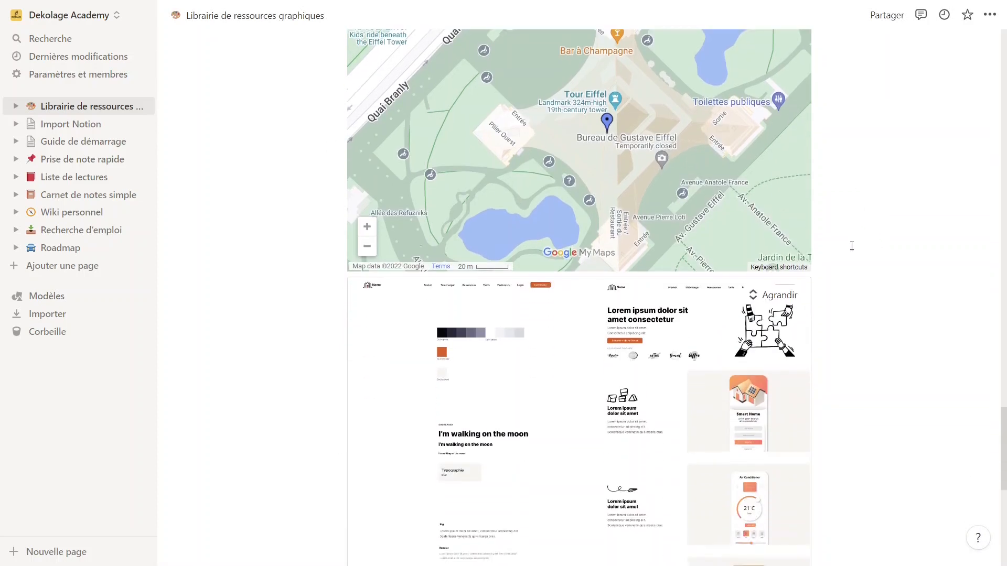
scroll(852, 246, down, 3)
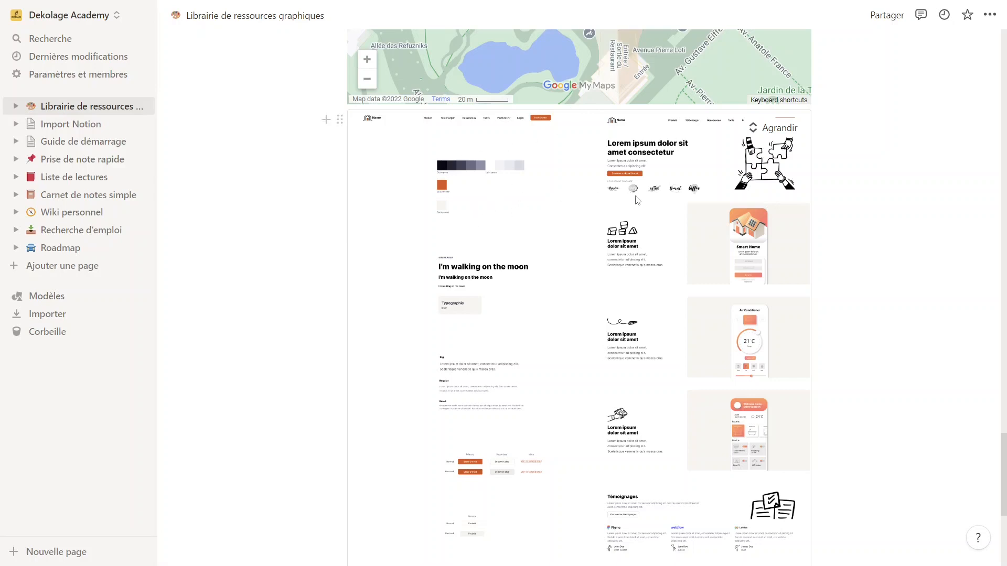
scroll(532, 263, down, 2)
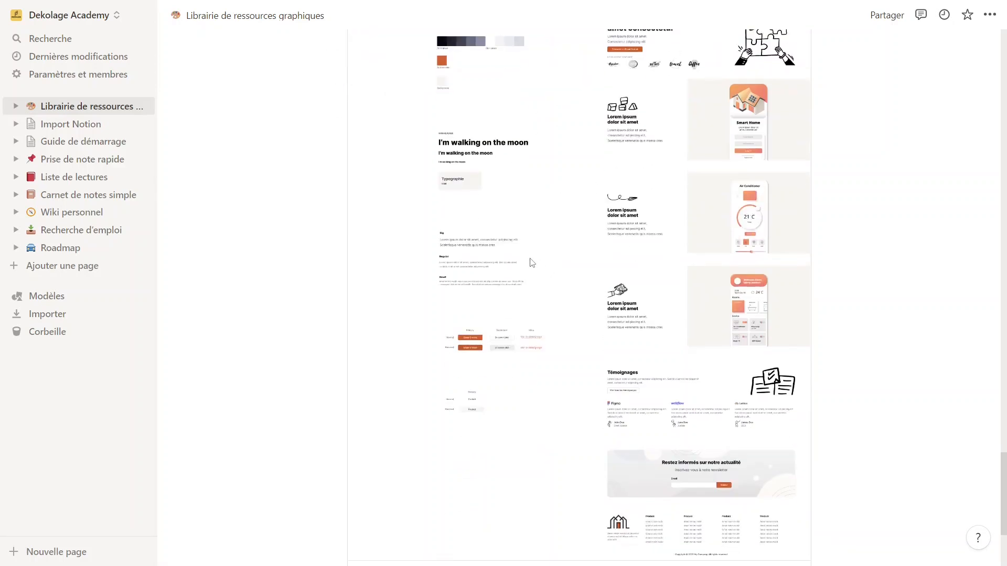
scroll(532, 262, down, 3)
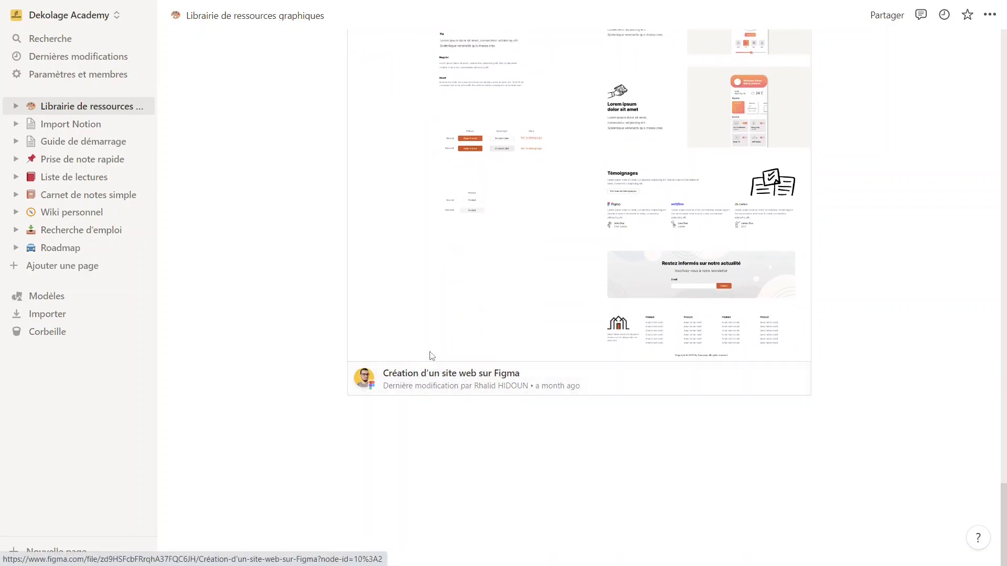
Step: Insert a Typeform block below the Figma preview, ready to receive the form's URL
click(385, 418)
text(/)
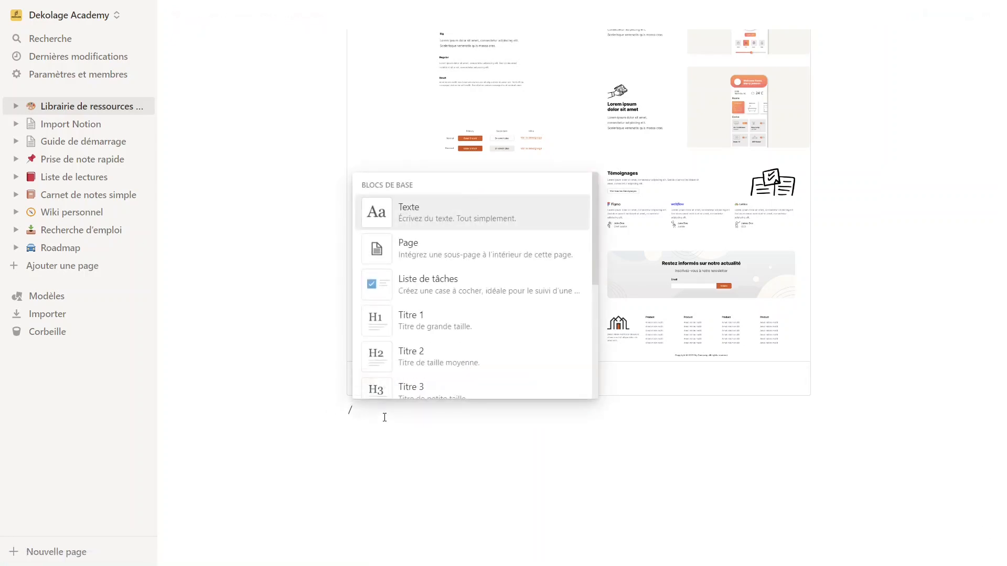
scroll(441, 326, down, 8)
scroll(455, 283, down, 15)
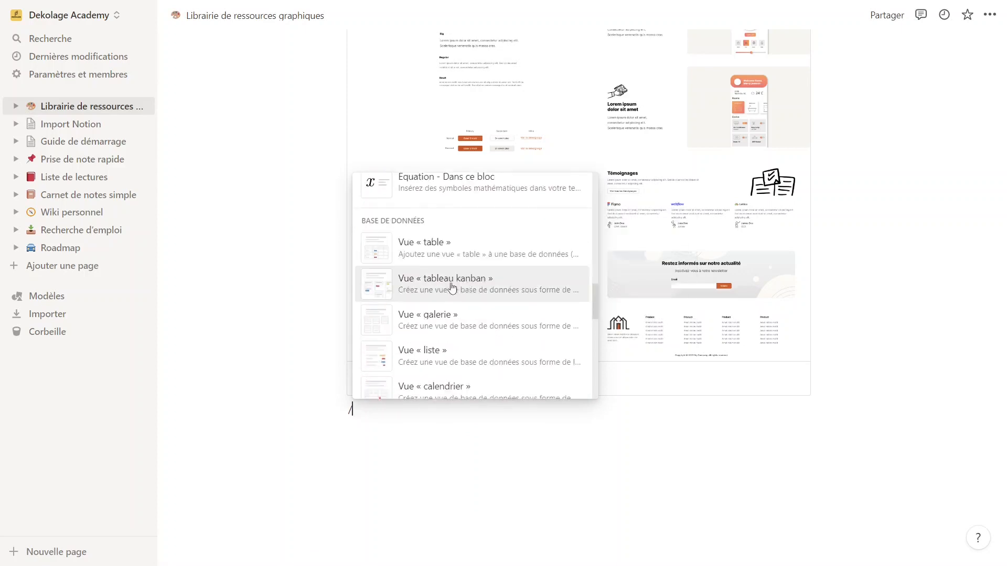
scroll(467, 273, down, 10)
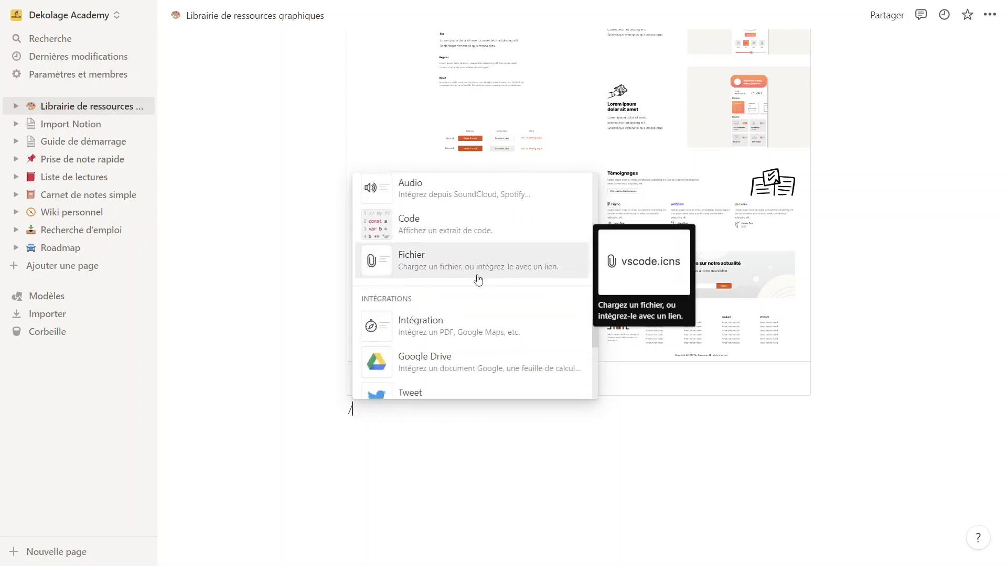
scroll(479, 278, down, 3)
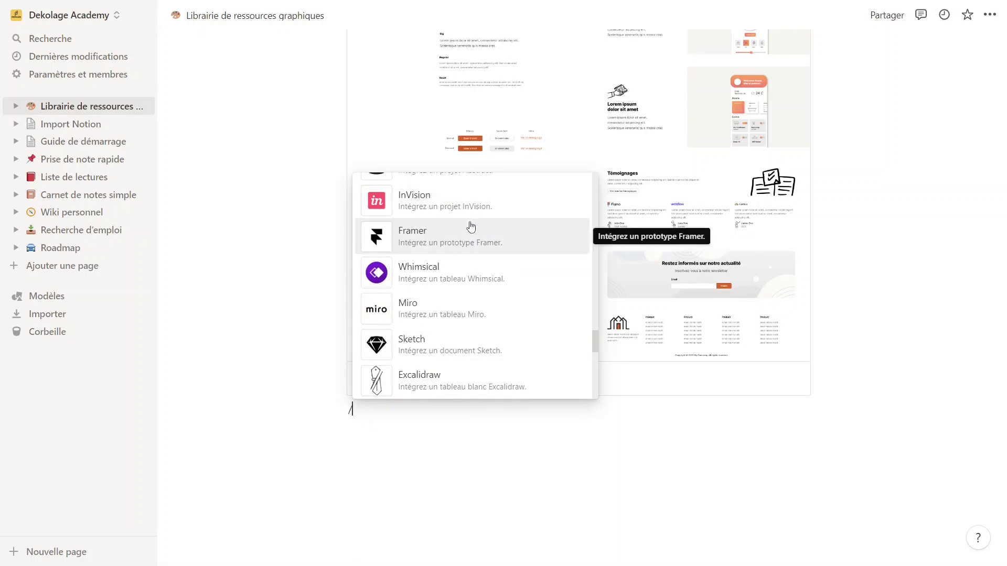
scroll(470, 226, down, 1)
scroll(468, 246, down, 2)
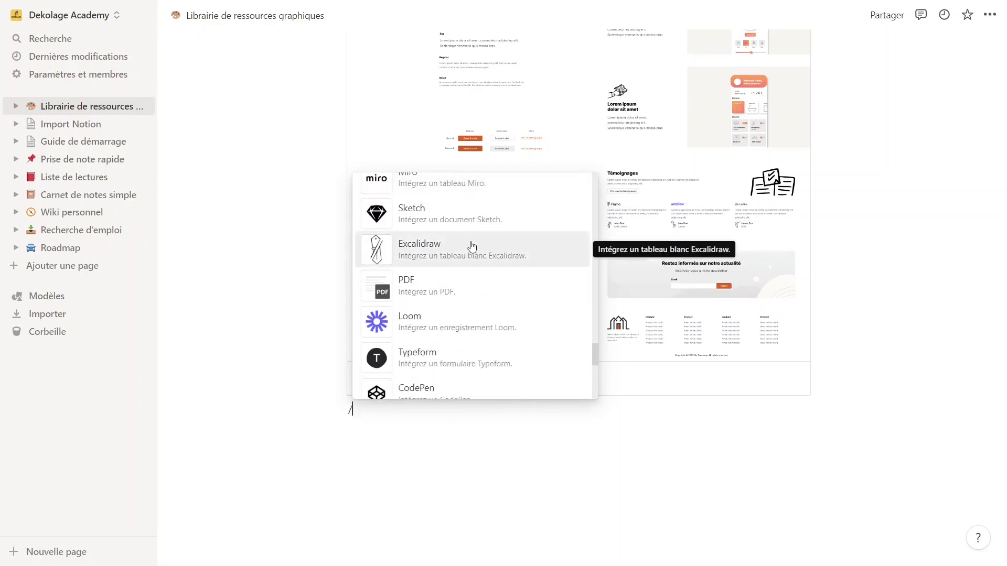
scroll(476, 243, down, 3)
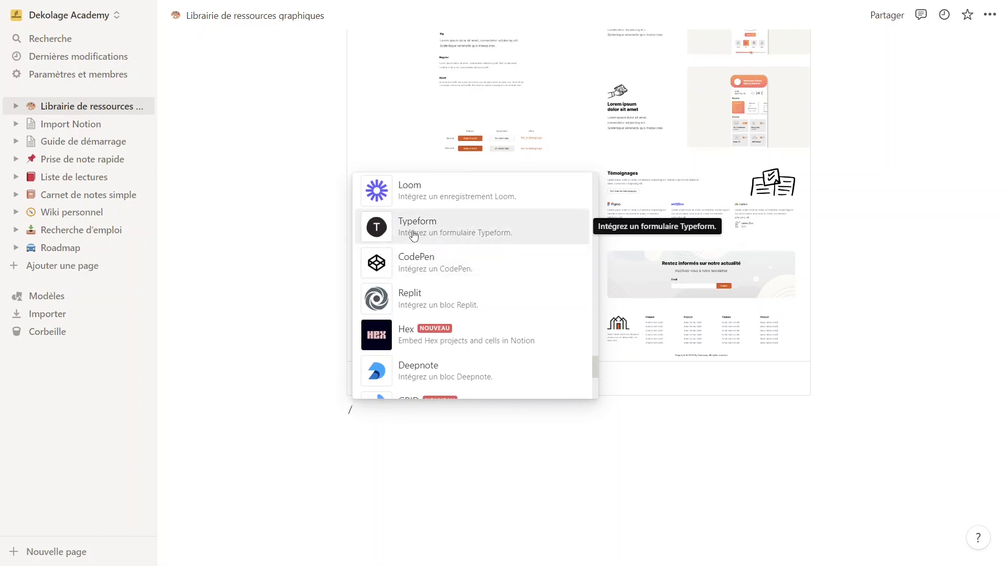
click(445, 233)
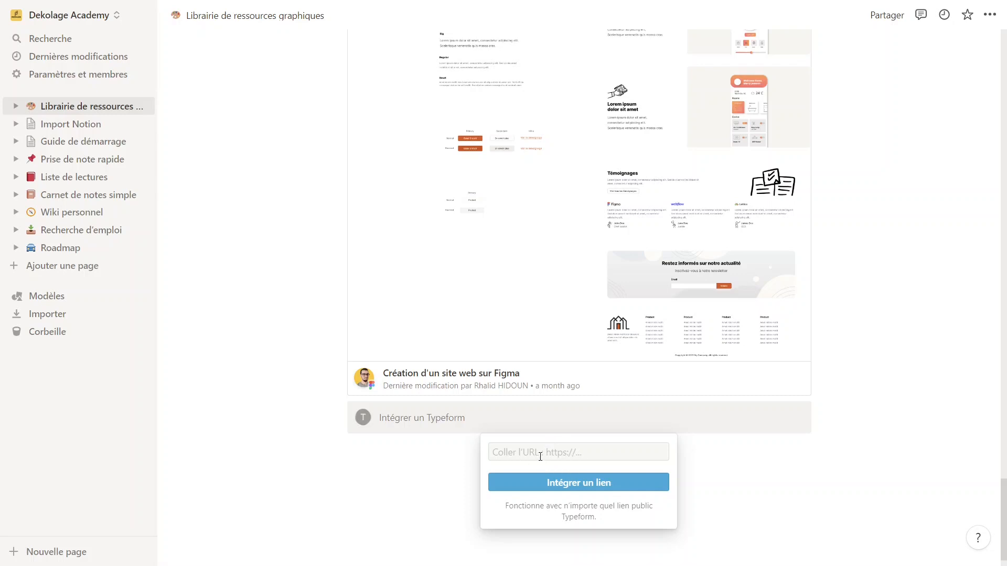
click(513, 451)
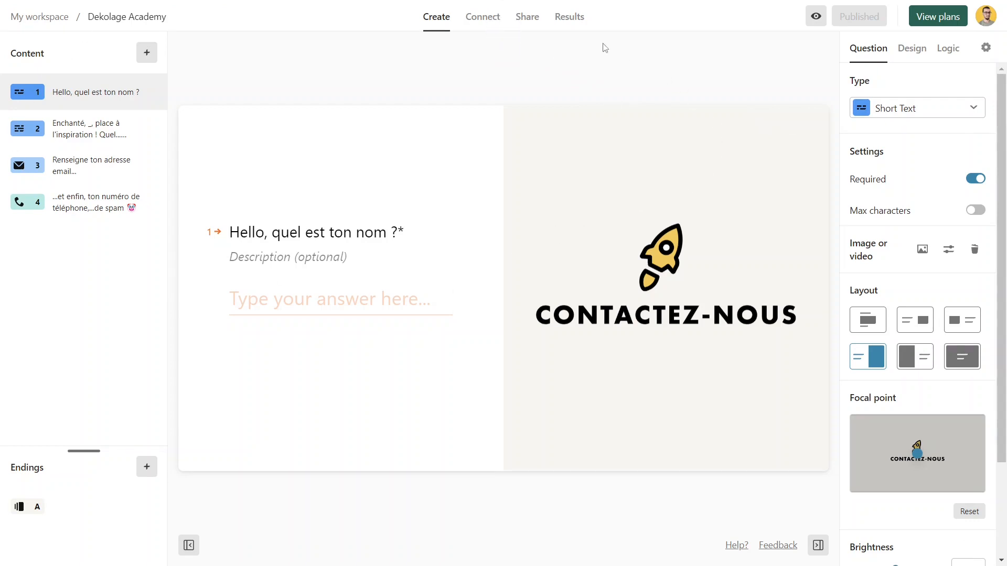
Step: Switch to the Dekolage Academy form in Typeform and review its name, inspiration, email and phone number questions
click(65, 129)
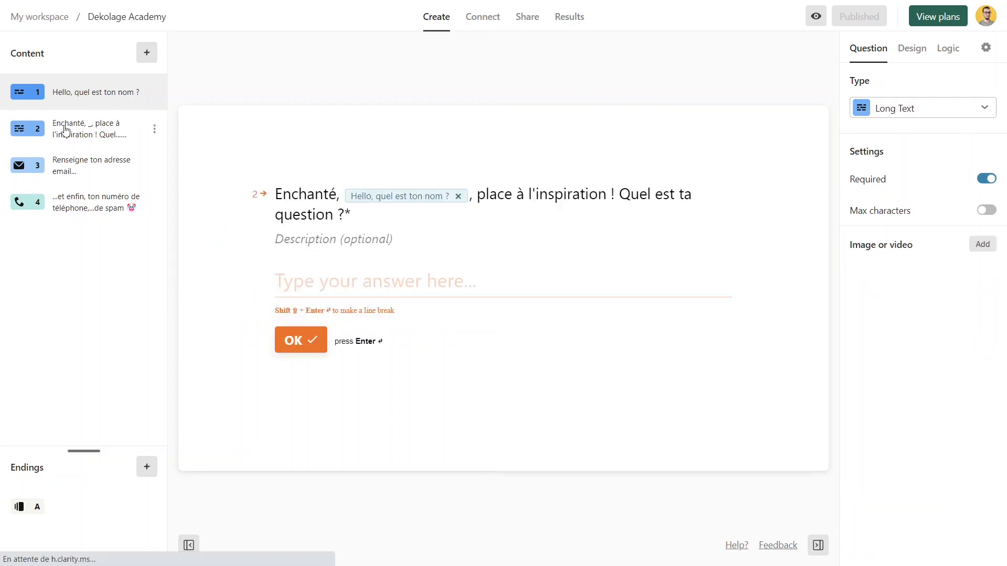
click(85, 177)
click(87, 202)
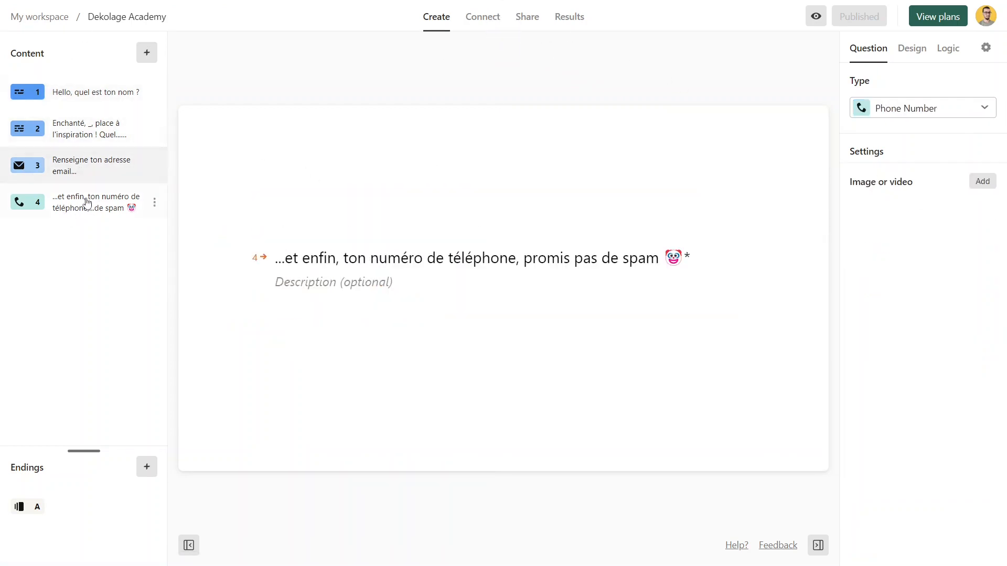
click(92, 169)
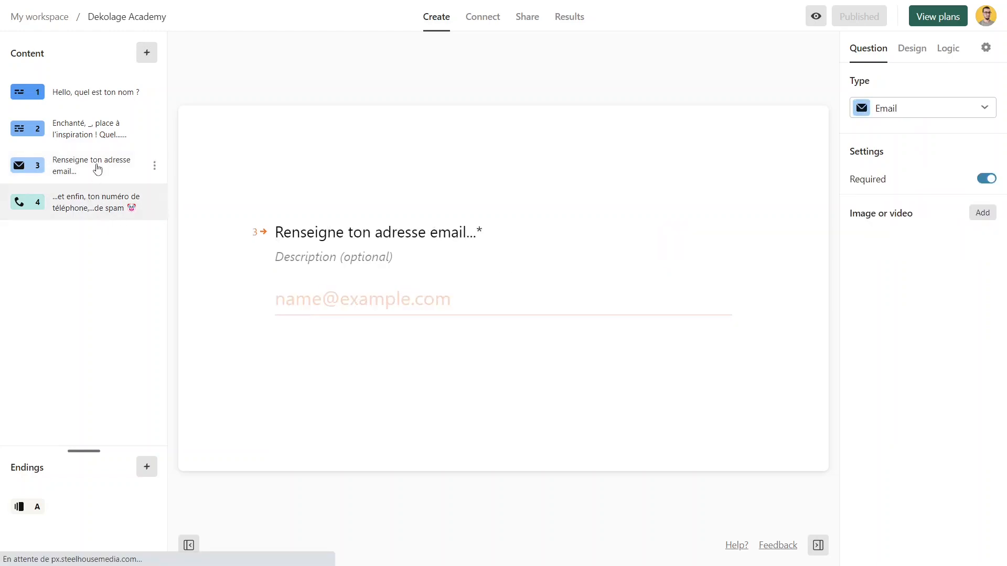
click(93, 131)
click(88, 95)
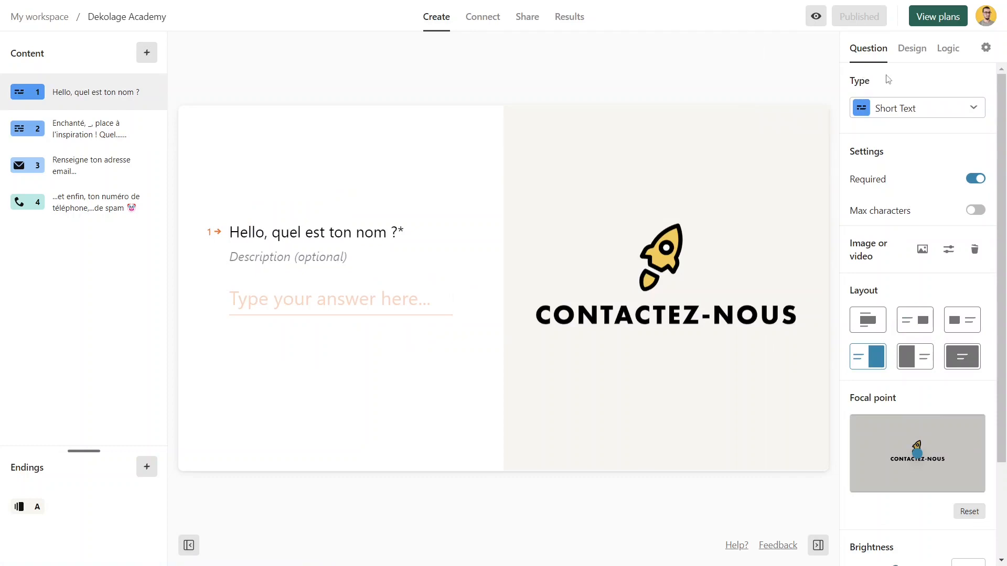
Step: Copy the form's share link in Typeform and embed it in the Typeform block of the Notion page
click(529, 16)
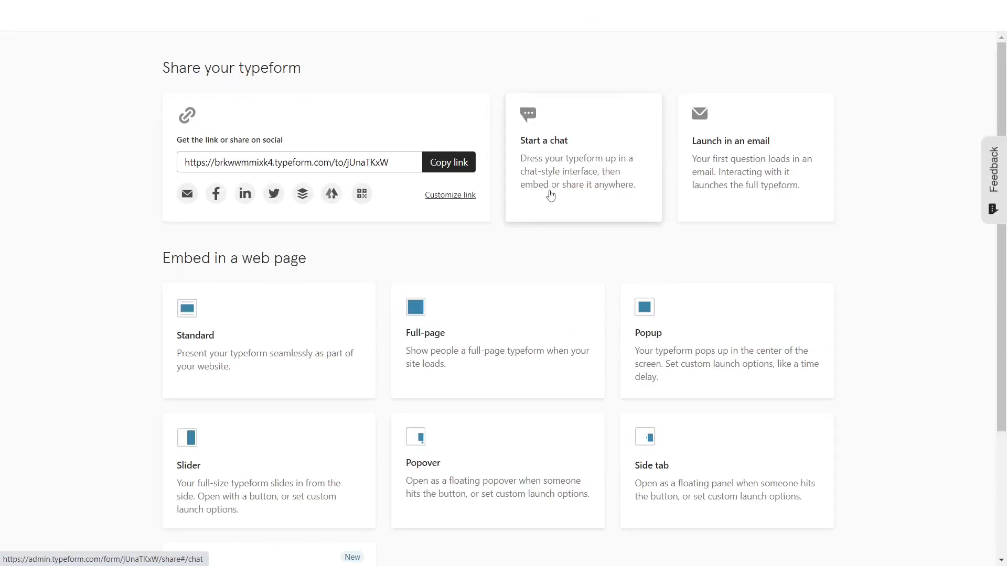
click(449, 164)
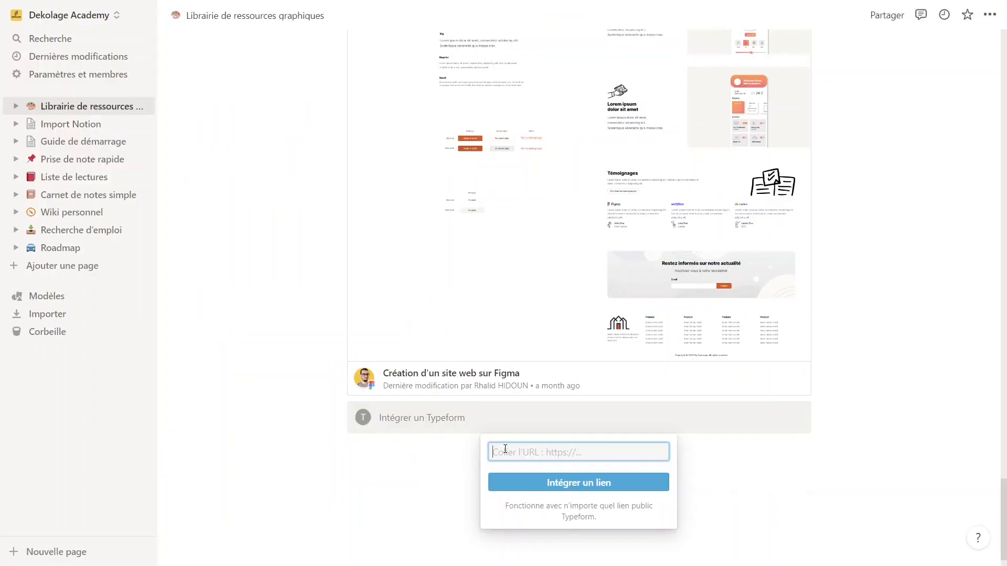
key(ctrl+v)
click(573, 483)
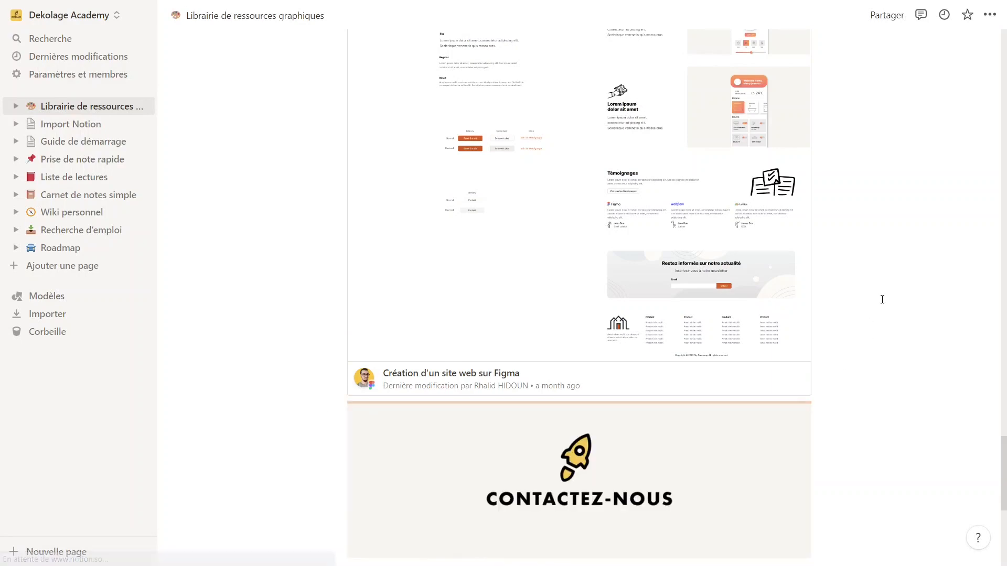
Step: Test the embedded form by answering the name question with a first name and moving on to the phone number question
scroll(873, 244, down, 5)
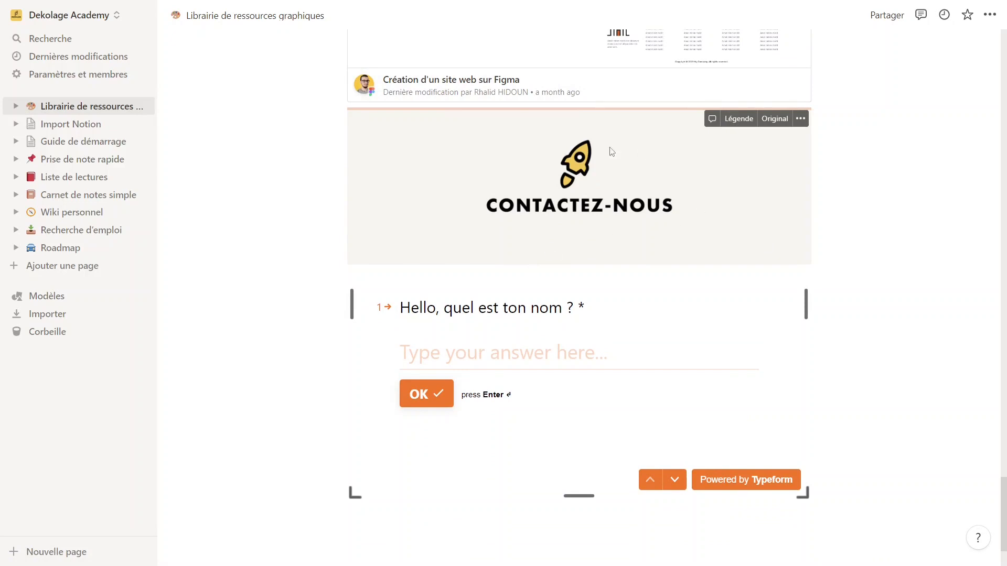
click(428, 347)
text(Vi)
key(BackSpace)
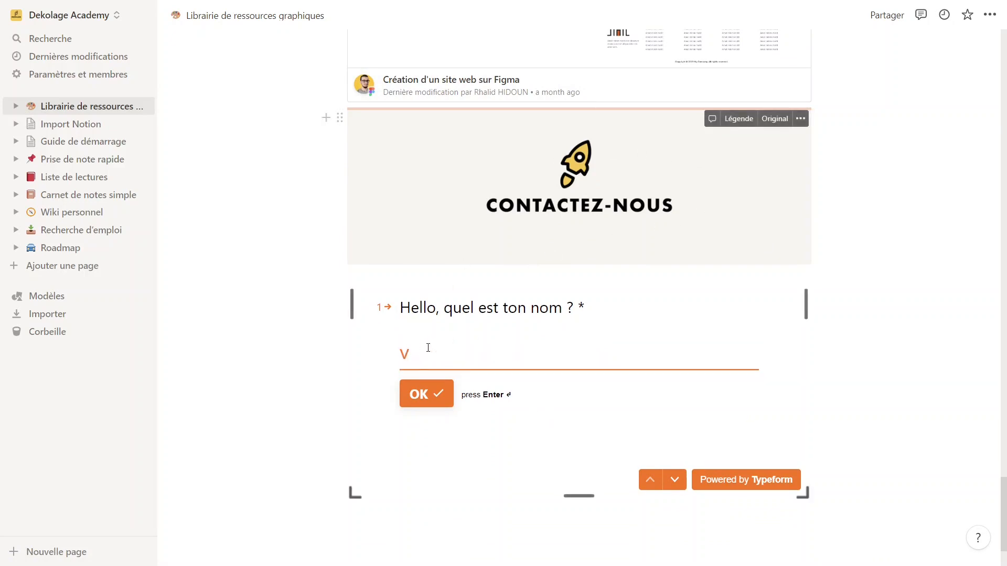
key(BackSpace)
text(John)
key(Return)
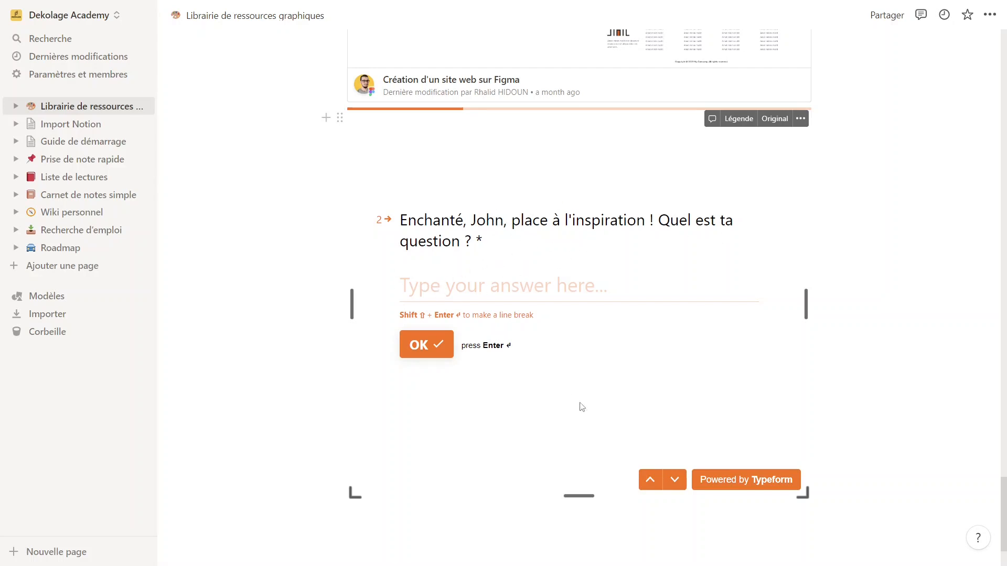
scroll(583, 351, down, 3)
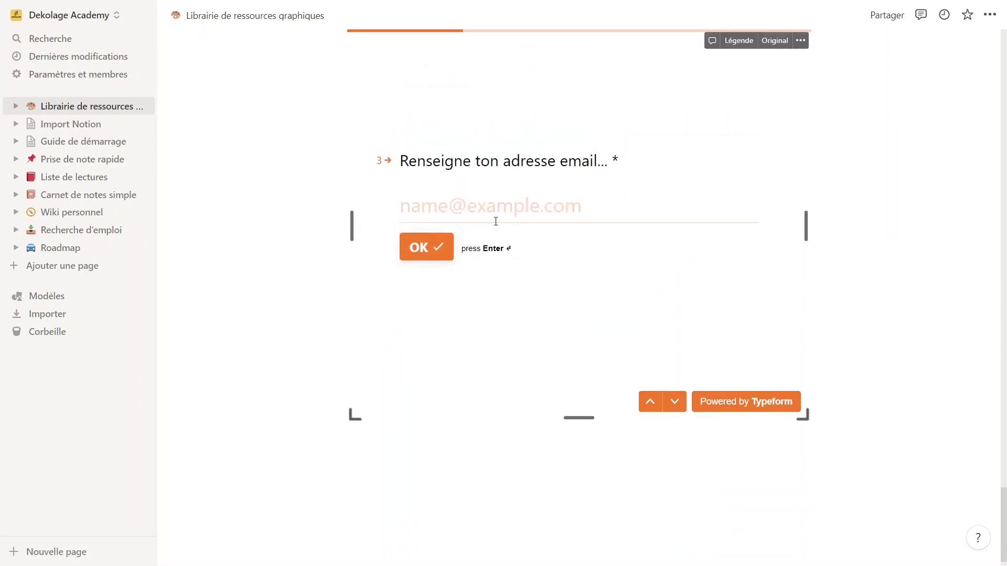
scroll(482, 192, down, 2)
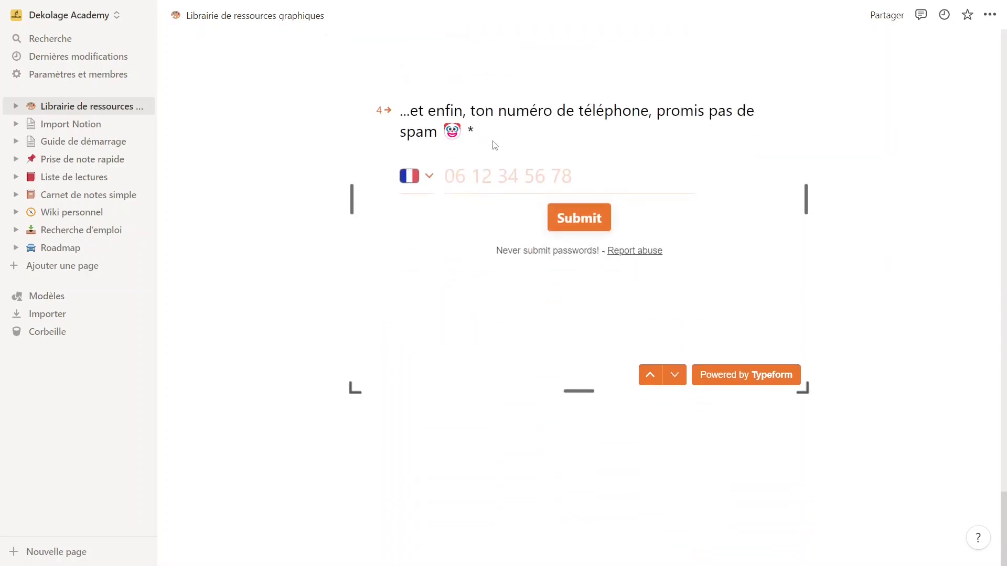